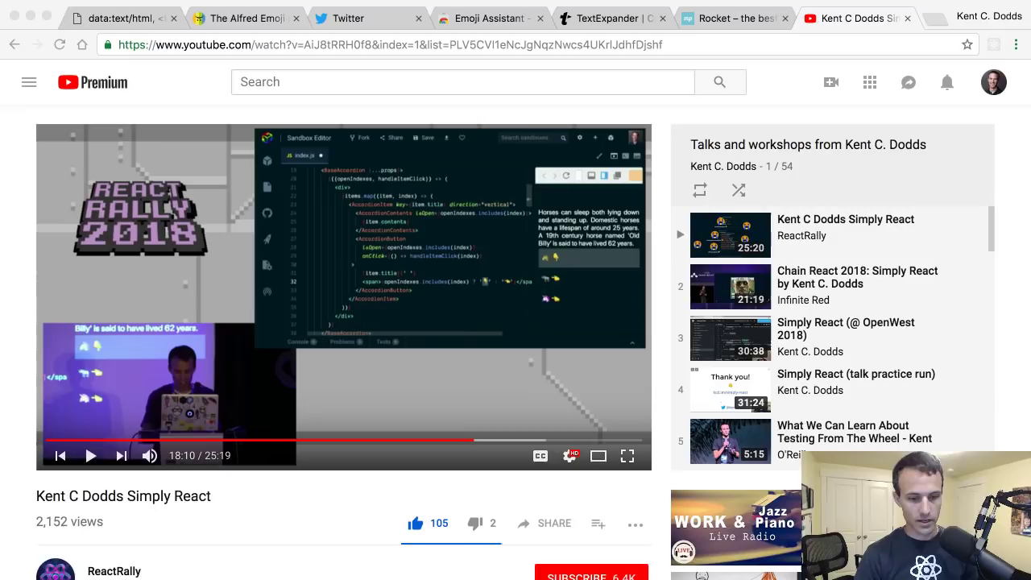
# - Resume the Kent C Dodds Simply React talk and pause it at 18:22 on the accordion demo
pyautogui.press('super+Tab')
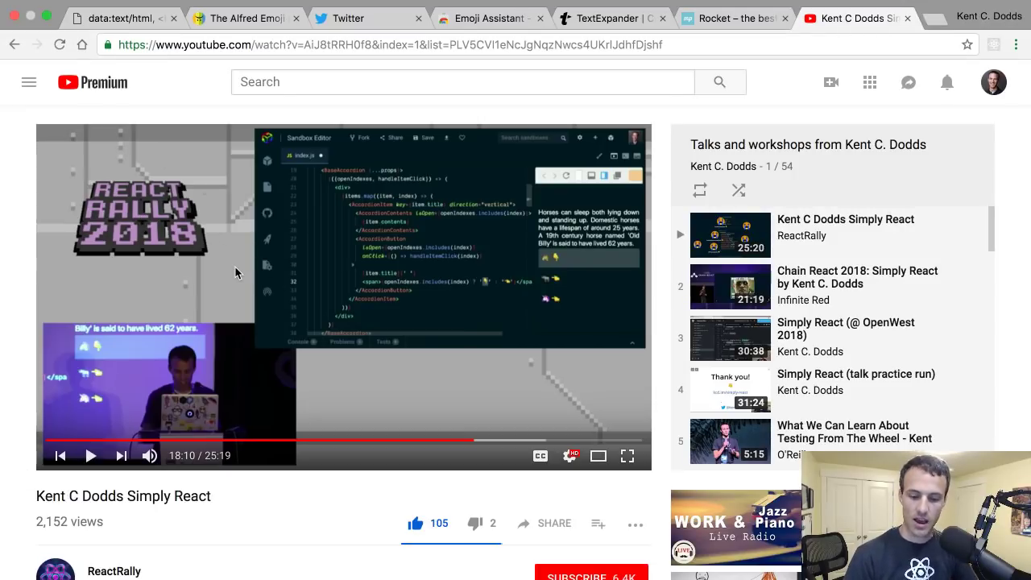
pyautogui.click(362, 280)
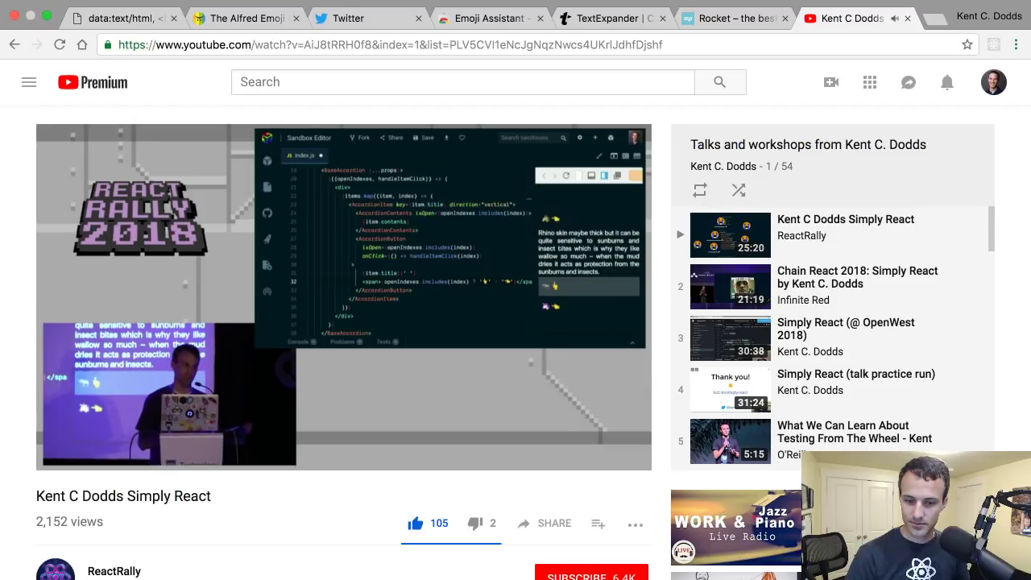
pyautogui.click(236, 372)
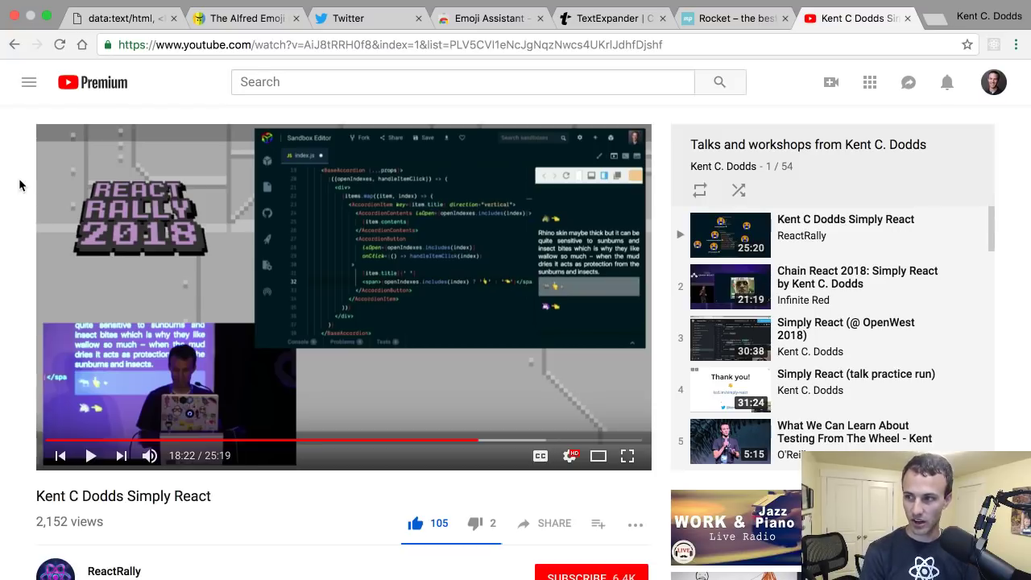
# - Edit the notepad's data URL to a body containing 'hi' and load it
pyautogui.press('super+1')
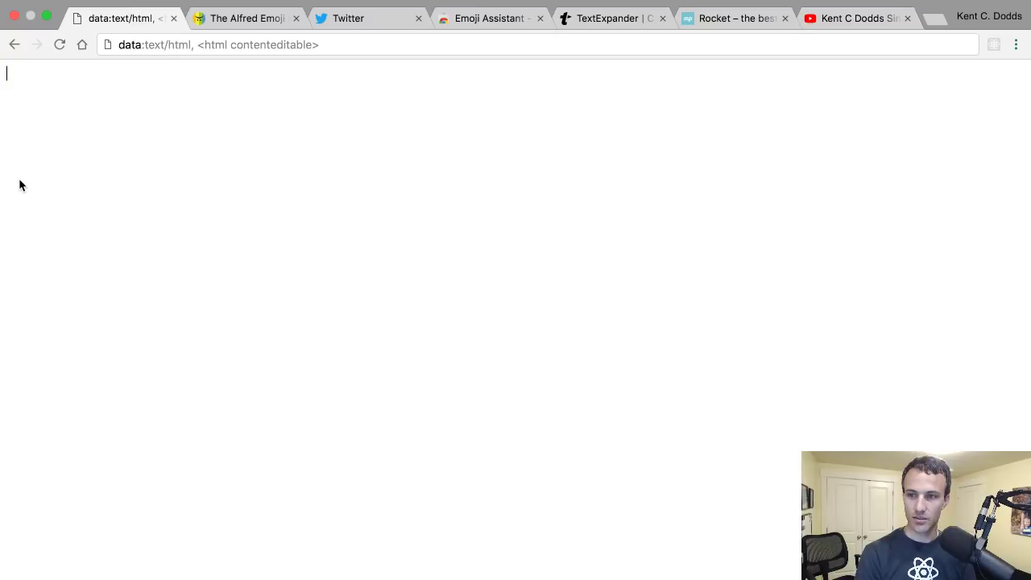
pyautogui.click(126, 45)
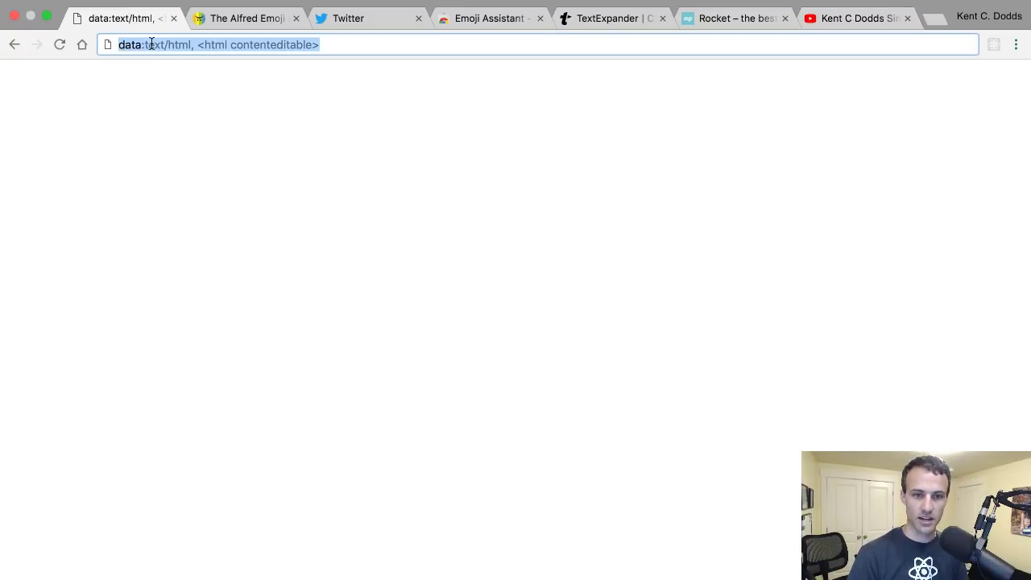
pyautogui.click(216, 46)
pyautogui.press('super+Left')
pyautogui.hotkey('alt', 'shift', 'Right')
pyautogui.hotkey('alt', 'Right')
pyautogui.hotkey('alt', 'Right')
pyautogui.hotkey('alt', 'Right')
pyautogui.hotkey('alt', 'Left')
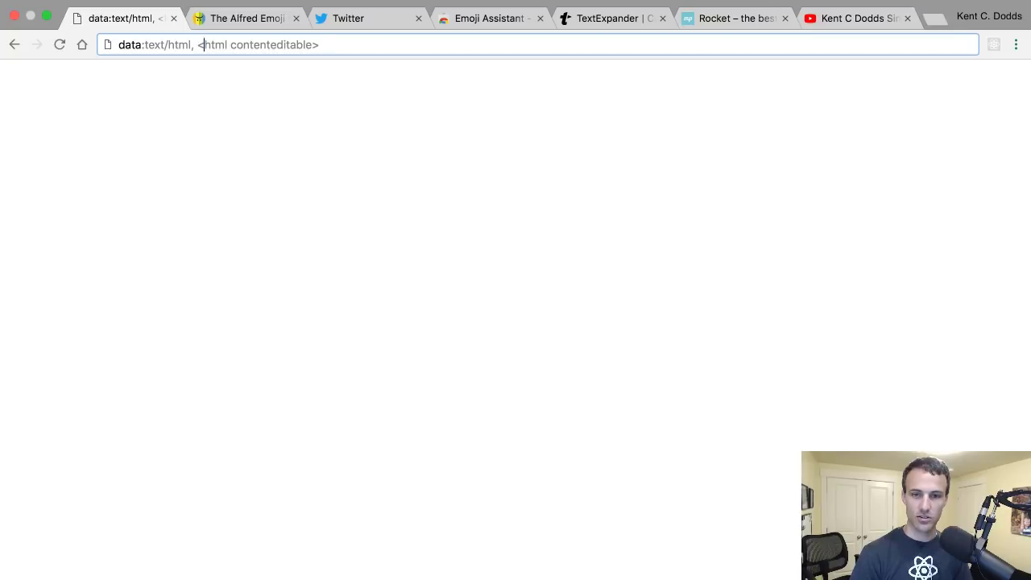
pyautogui.press('super+shift+Right')
pyautogui.write('body><')
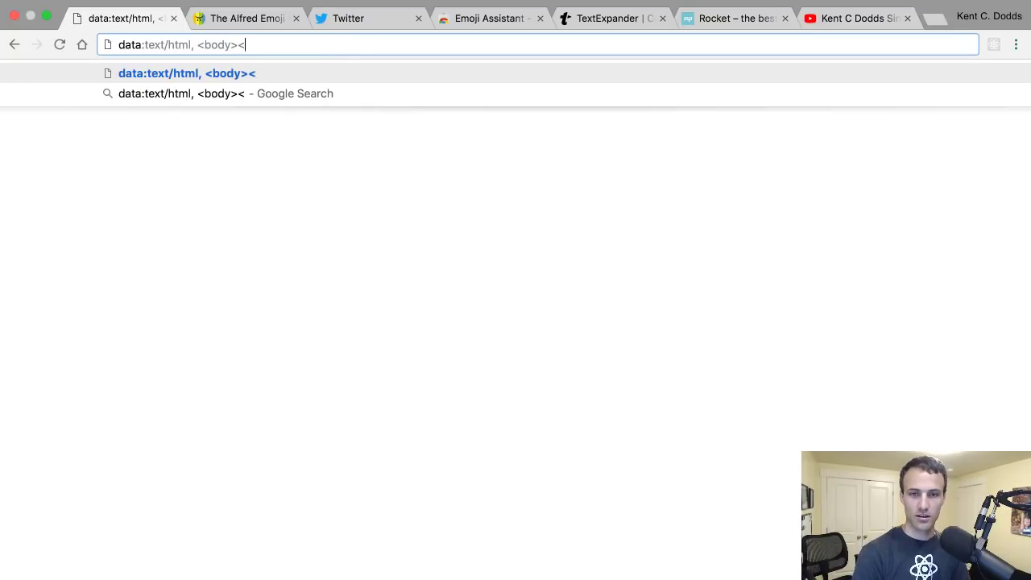
pyautogui.write('/body>')
pyautogui.press('Left')
pyautogui.press('Left')
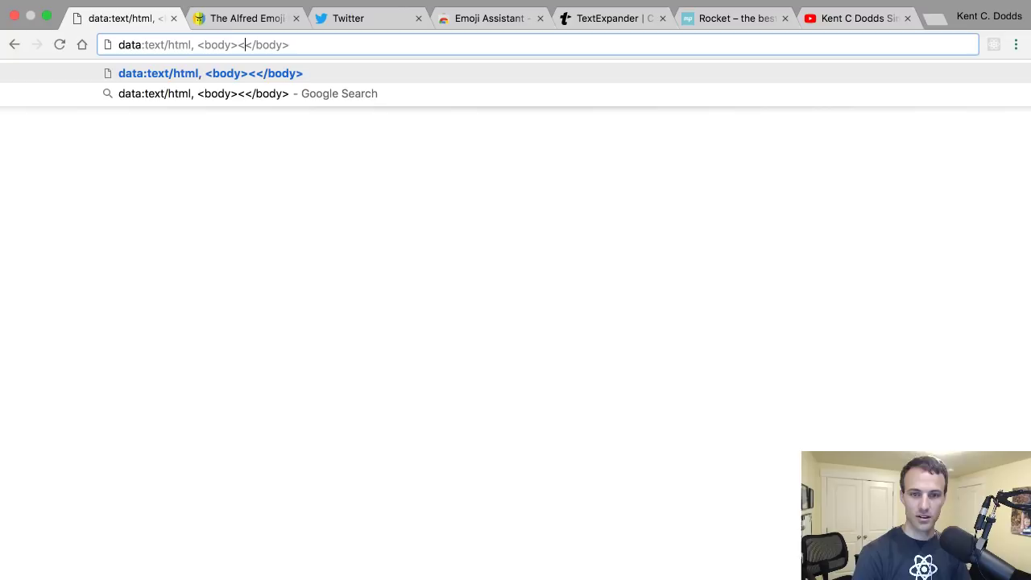
pyautogui.write('hi')
pyautogui.press('Return')
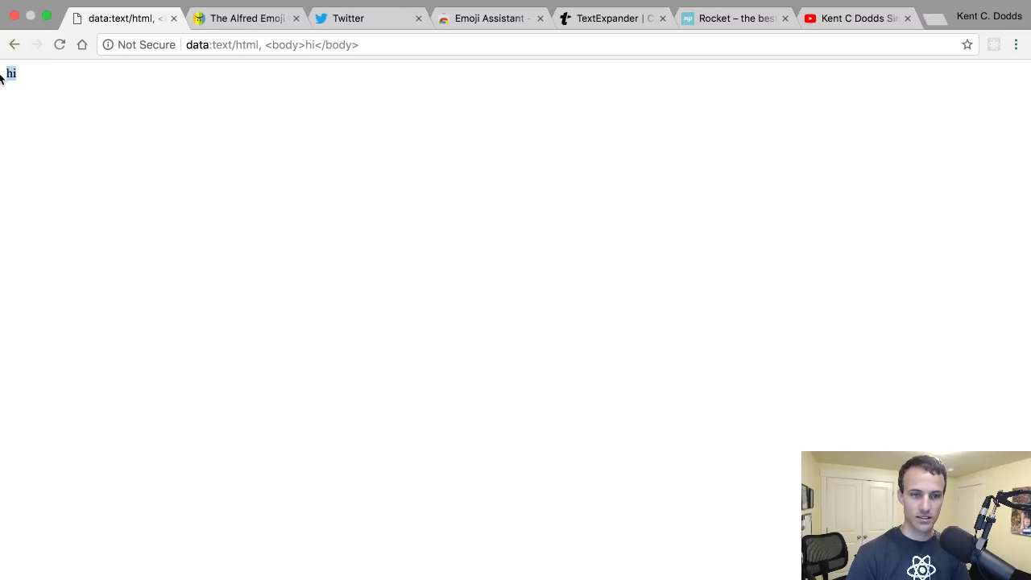
# - Go back to the editable notepad page and type some test text into it
pyautogui.click(272, 39)
pyautogui.click(253, 45)
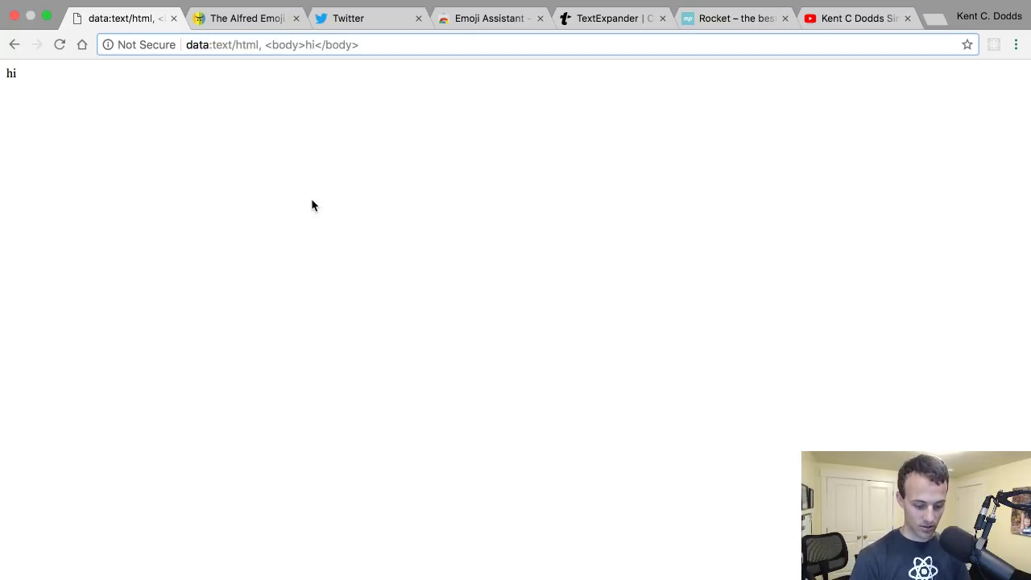
pyautogui.press('super+bracketleft')
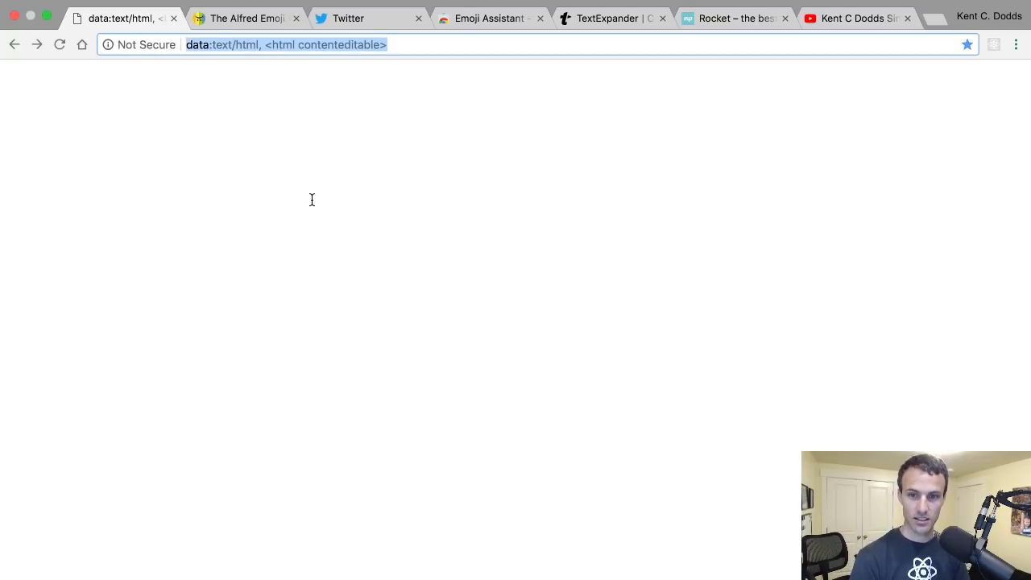
pyautogui.click(312, 200)
pyautogui.write('dfsjadjfkahsdjkfkhsdjk')
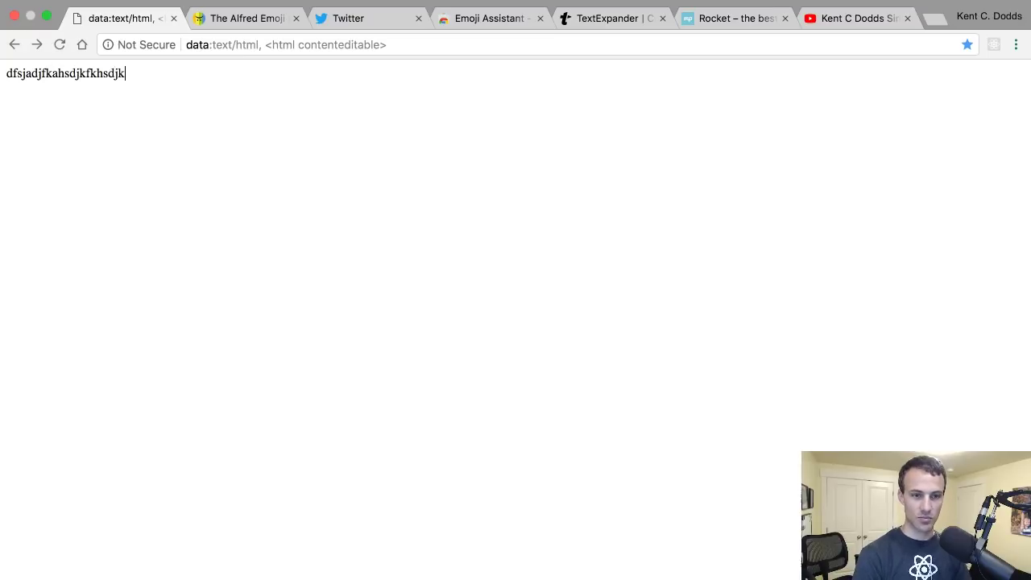
# - Reload a blank page from the Notepad bookmark, then hide the bookmarks bar
pyautogui.press('super+shift+b')
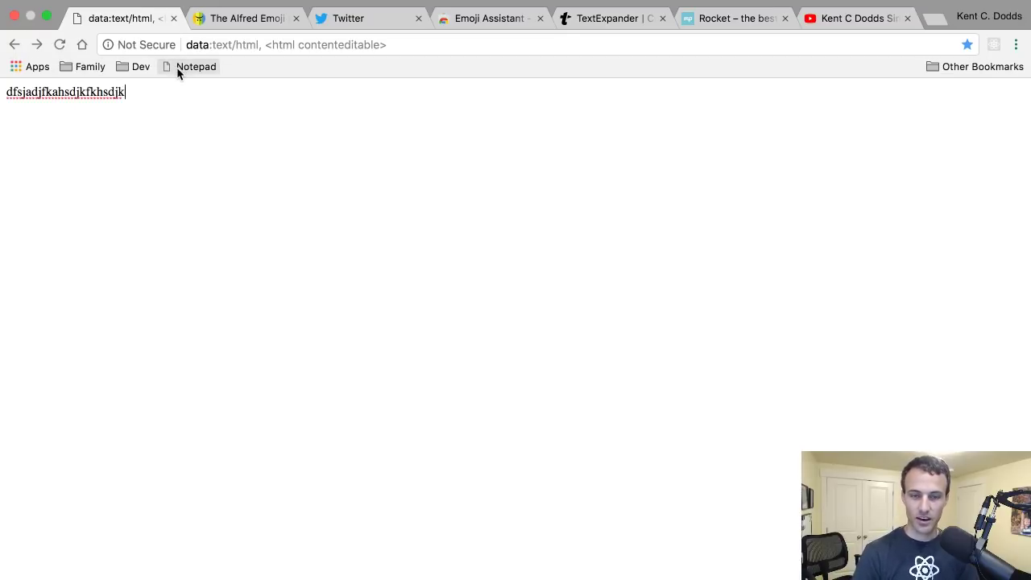
pyautogui.click(177, 67)
pyautogui.click(252, 143)
pyautogui.press('super+shift+b')
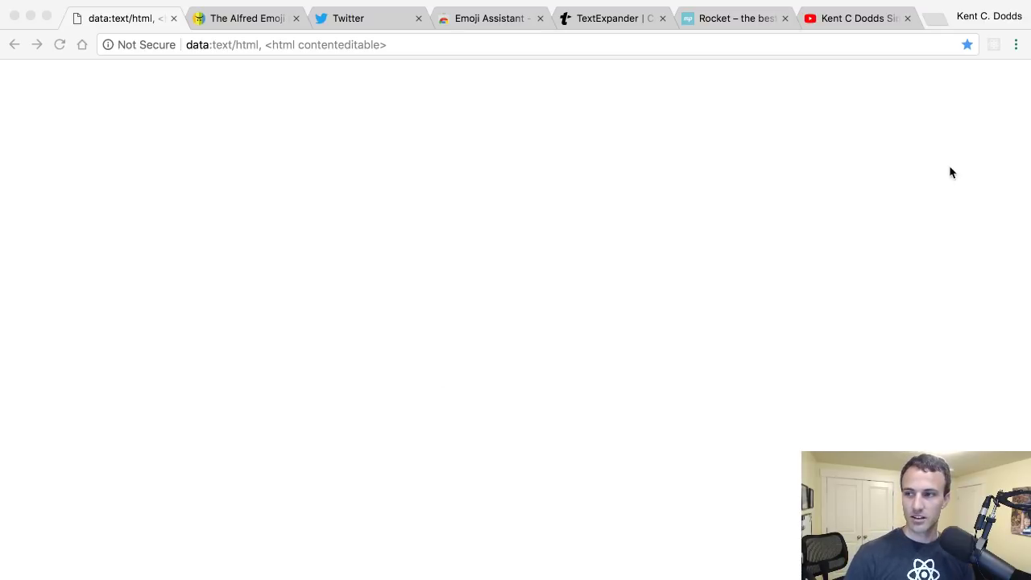
# - Return to the notepad tab and select the '<html contenteditable>' part of its address
pyautogui.click(852, 20)
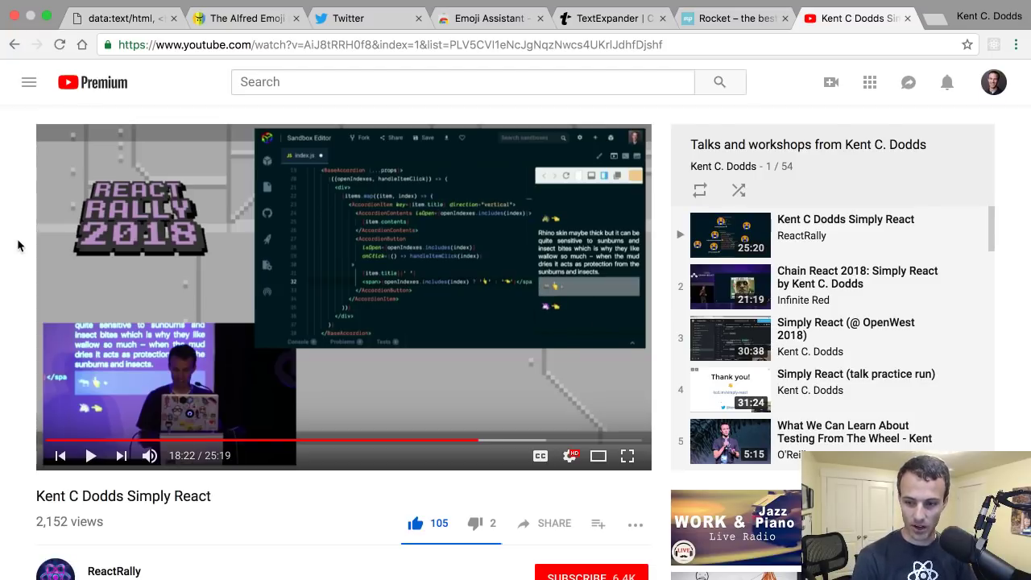
pyautogui.press('super+1')
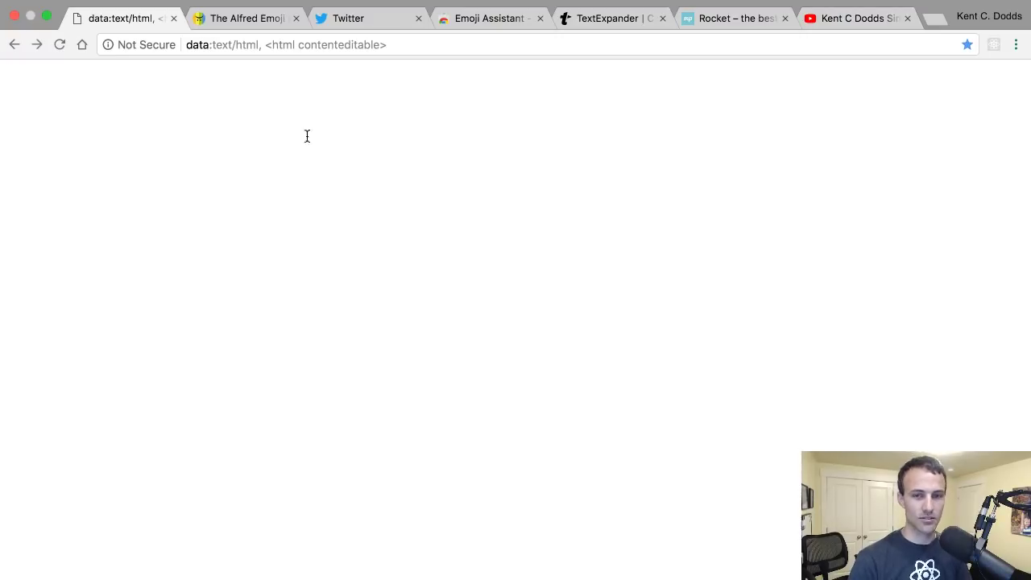
pyautogui.click(179, 46)
pyautogui.click(199, 49)
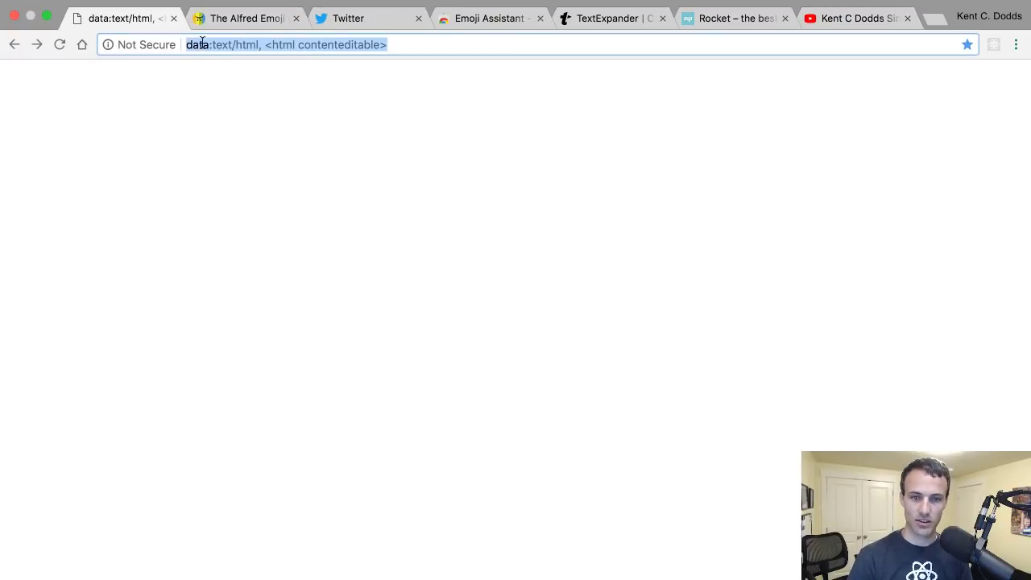
pyautogui.click(265, 44)
pyautogui.press('super+shift+Right')
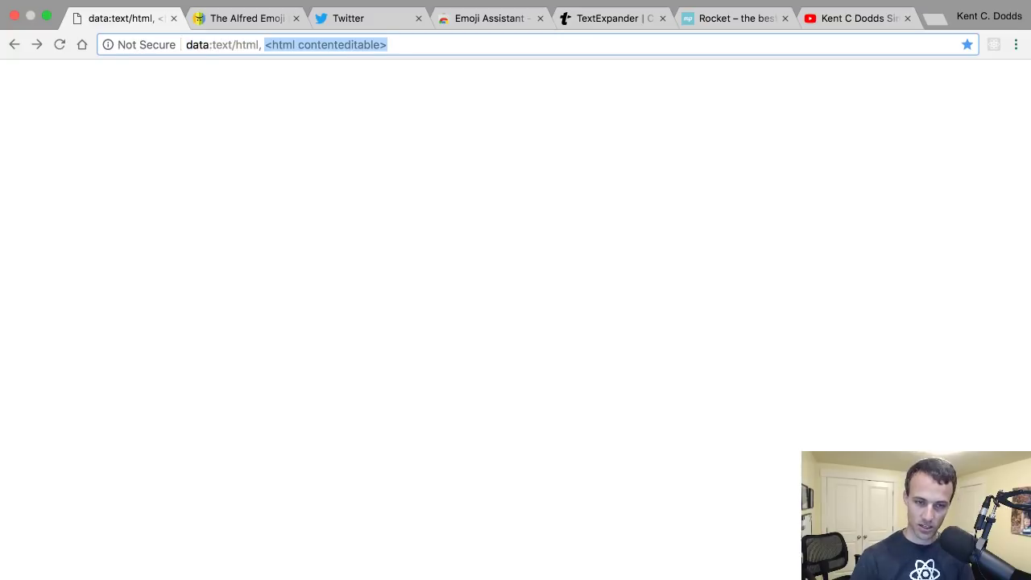
# - Type and erase 'edit stuff' on the page, then summon Alfred with Alt+Space
pyautogui.click(277, 89)
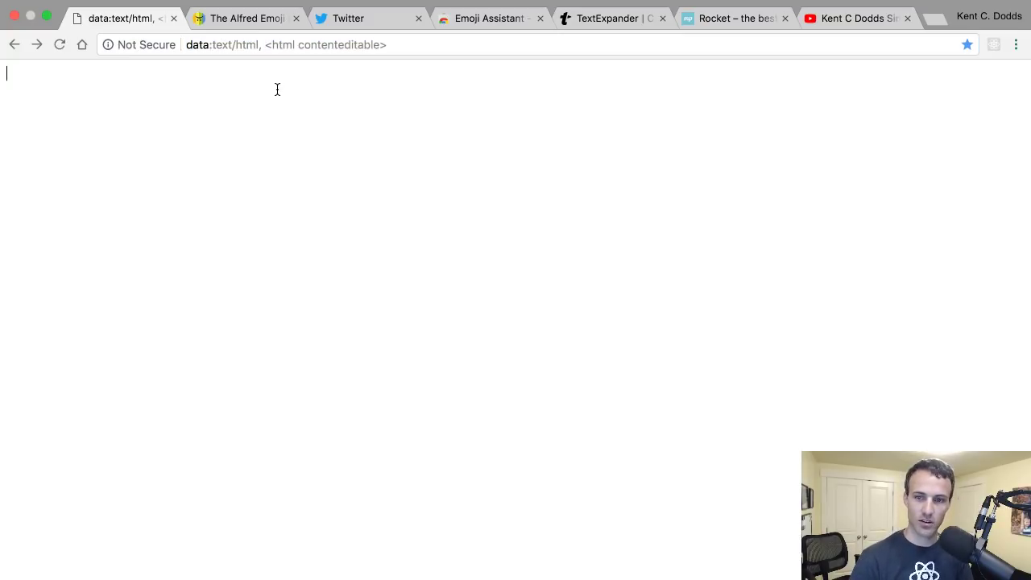
pyautogui.write('edit stuff')
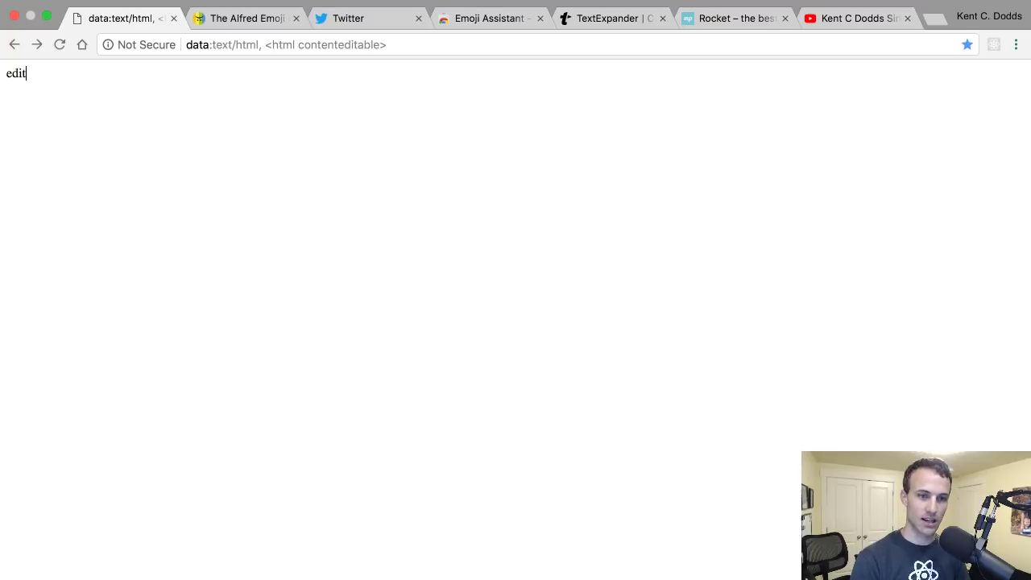
pyautogui.press('super+a')
pyautogui.press('BackSpace')
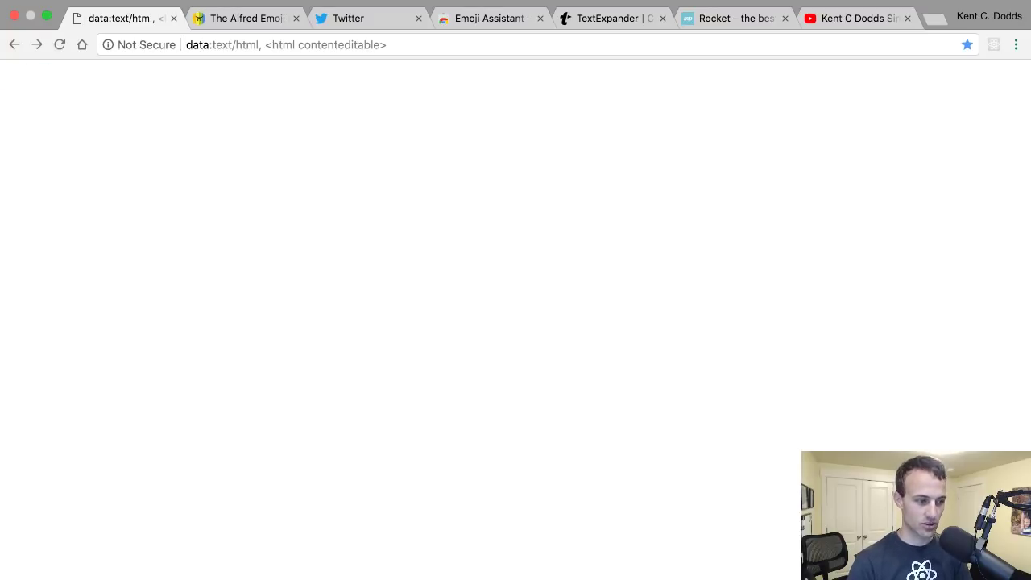
pyautogui.hotkey('alt', 'space')
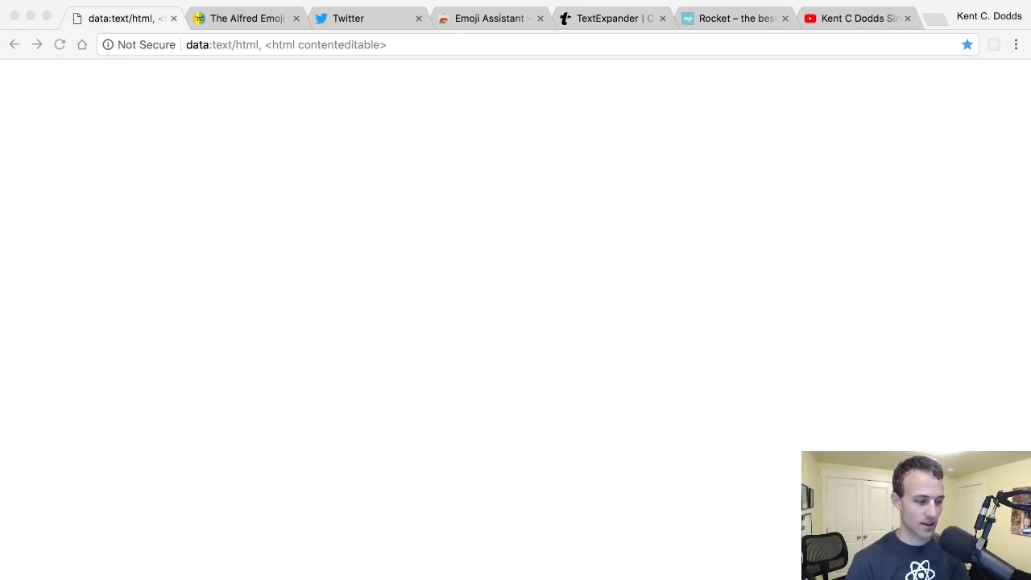
pyautogui.click(259, 351)
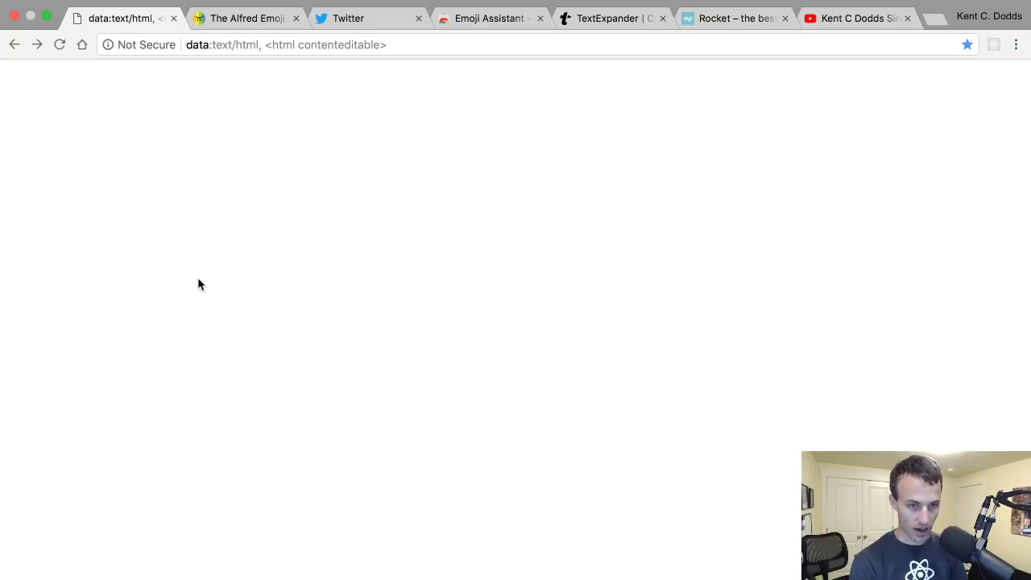
pyautogui.hotkey('alt', 'space')
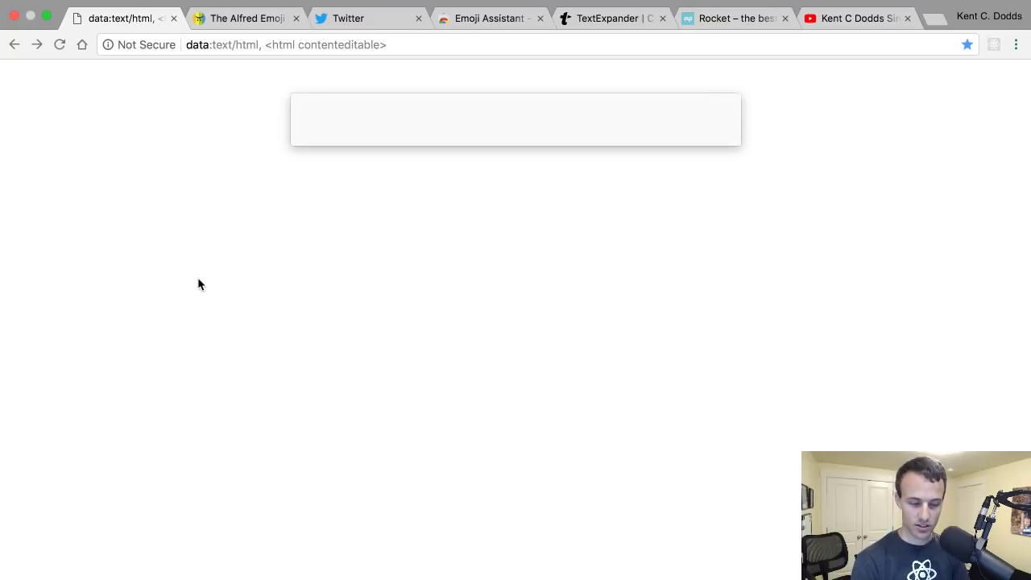
pyautogui.write('s ')
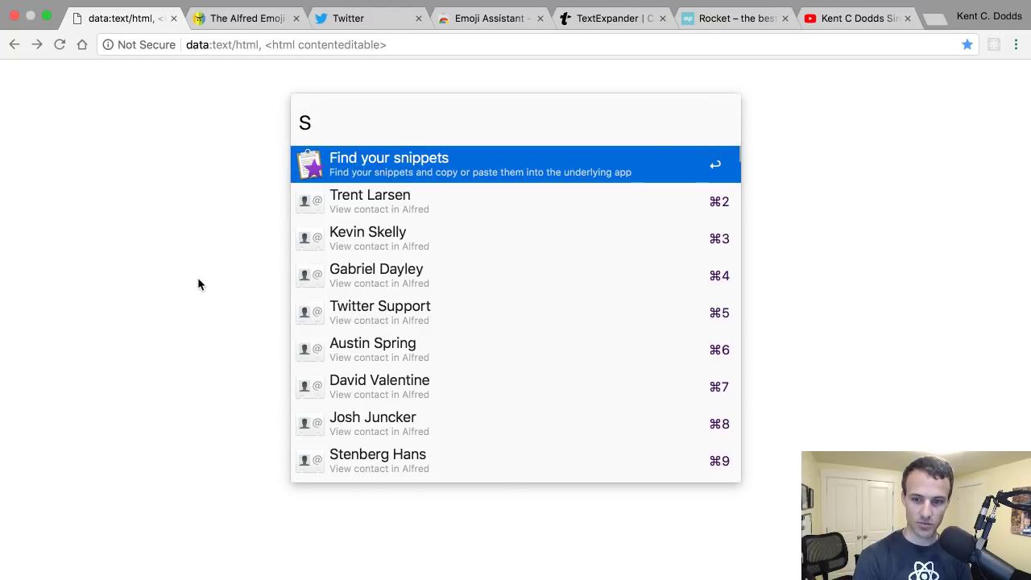
pyautogui.write(':')
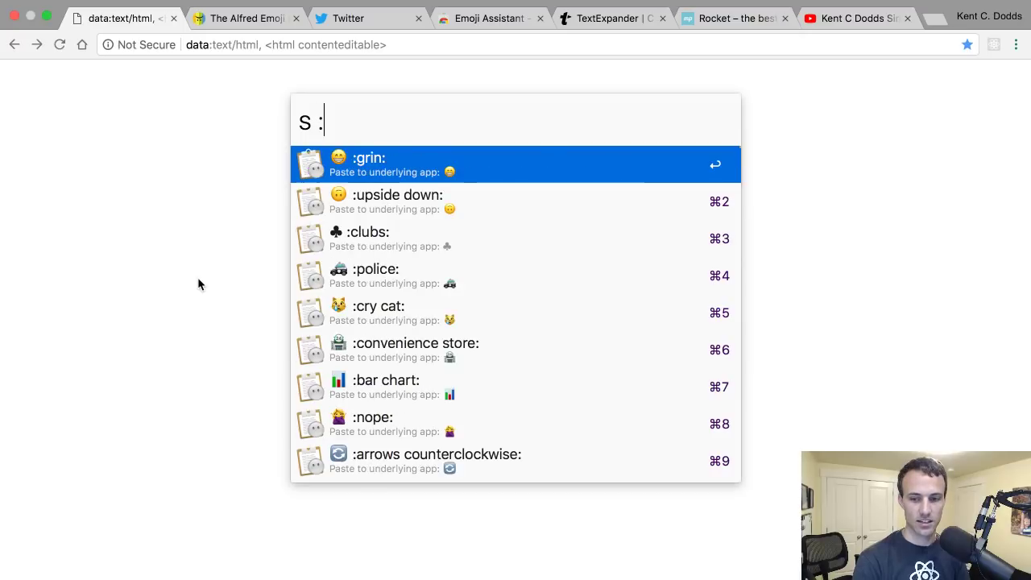
pyautogui.write('grin')
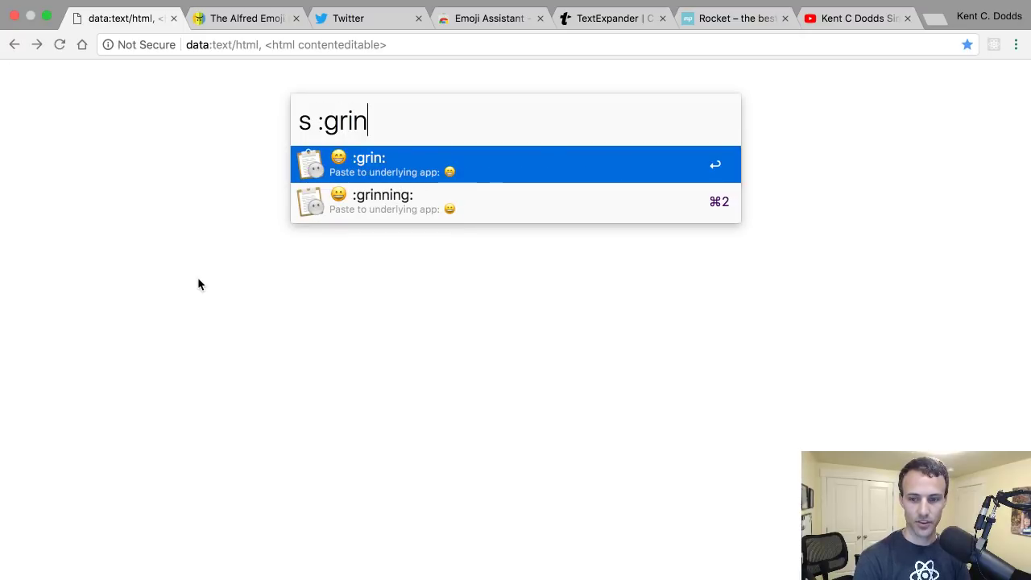
pyautogui.press('Down')
pyautogui.press('Return')
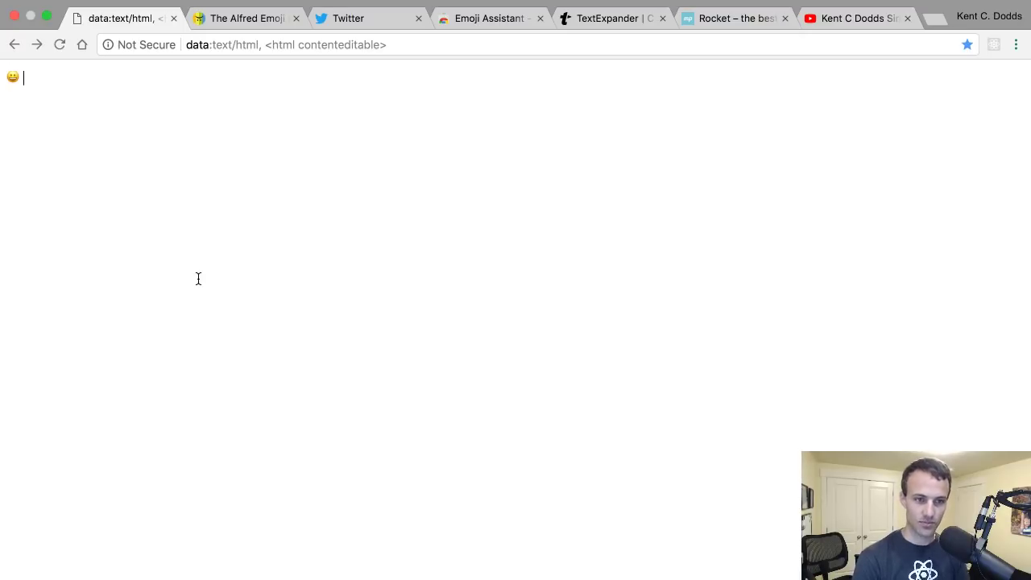
pyautogui.press('BackSpace')
pyautogui.press('super+alt+c')
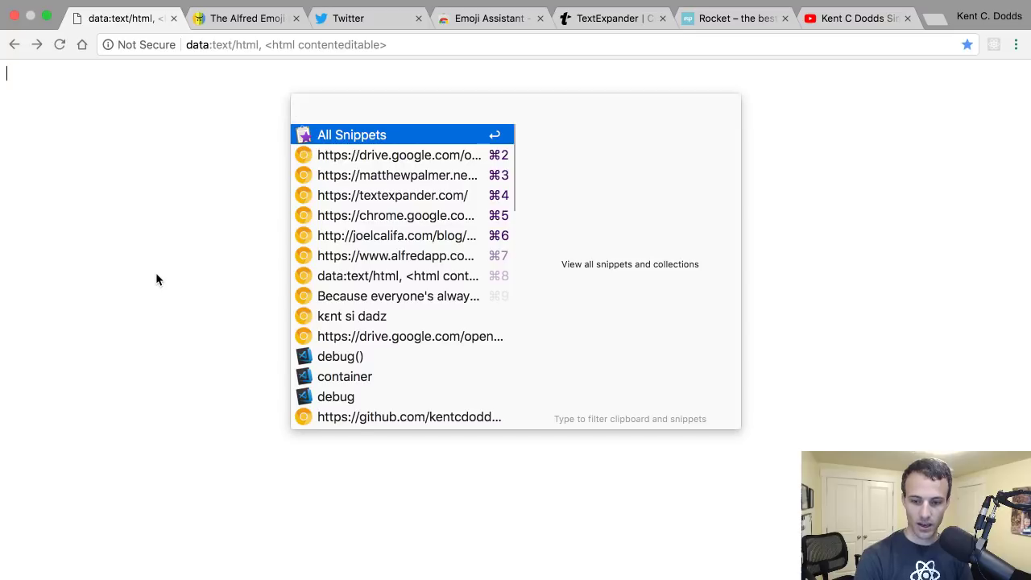
pyautogui.write(':')
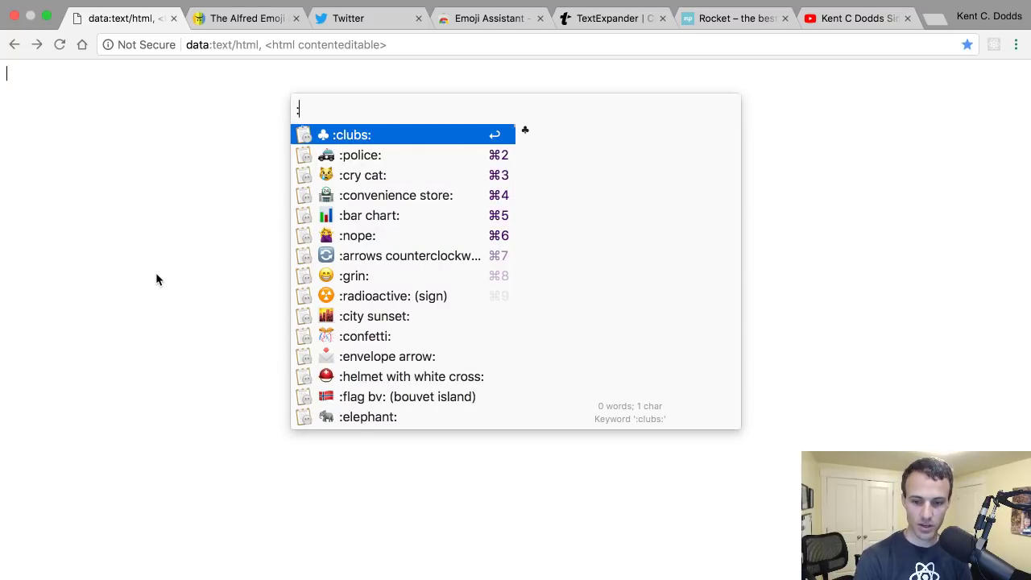
pyautogui.write('poi')
pyautogui.press('BackSpace')
pyautogui.write('oint up')
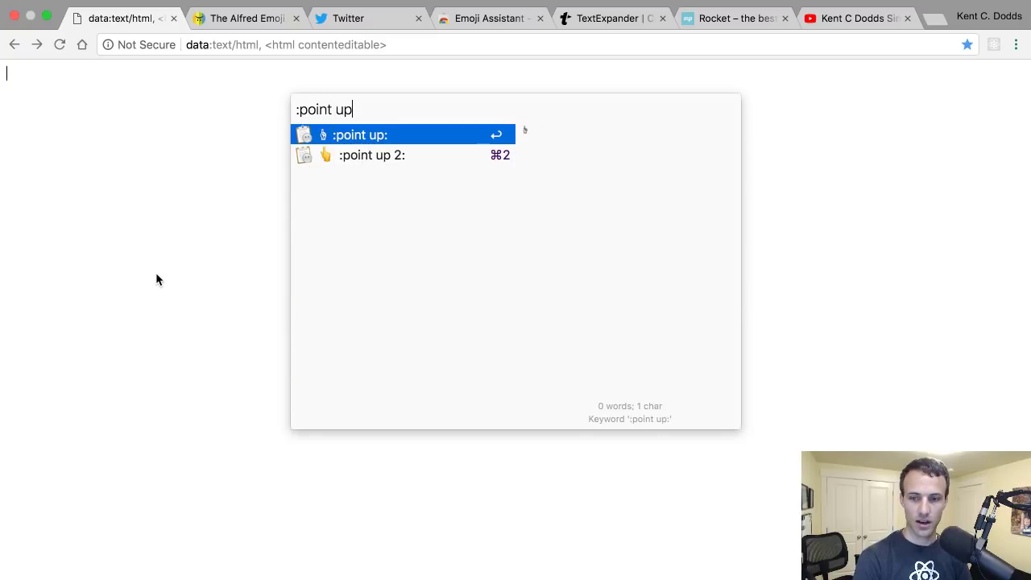
pyautogui.press('Return')
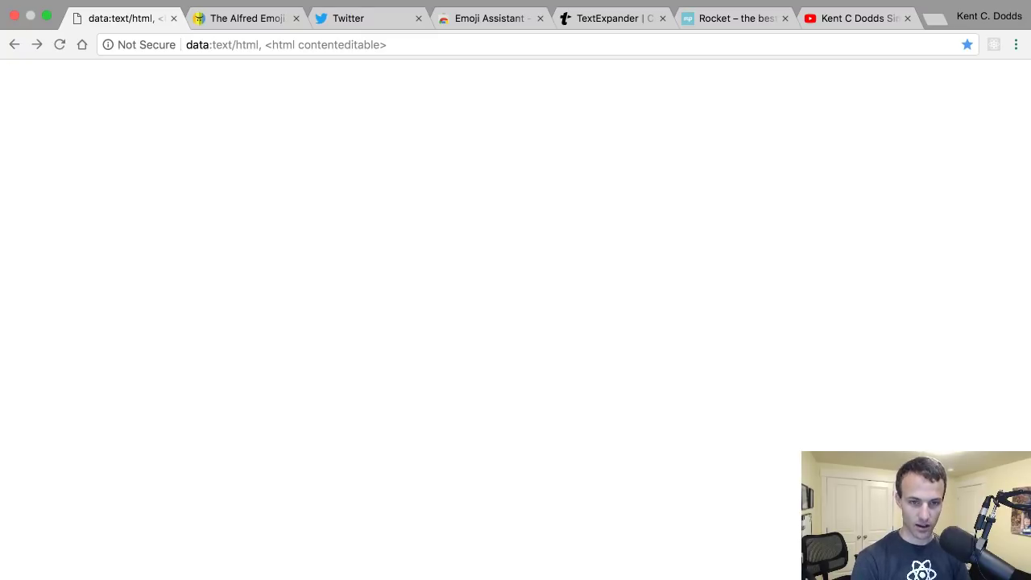
pyautogui.press('alt+super+c')
pyautogui.write(':point do')
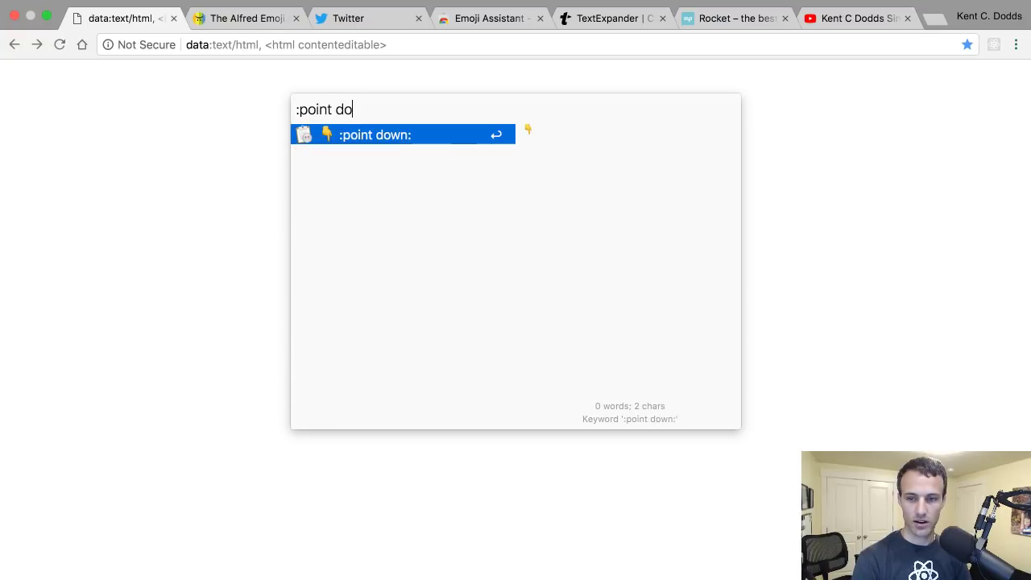
pyautogui.press('Return')
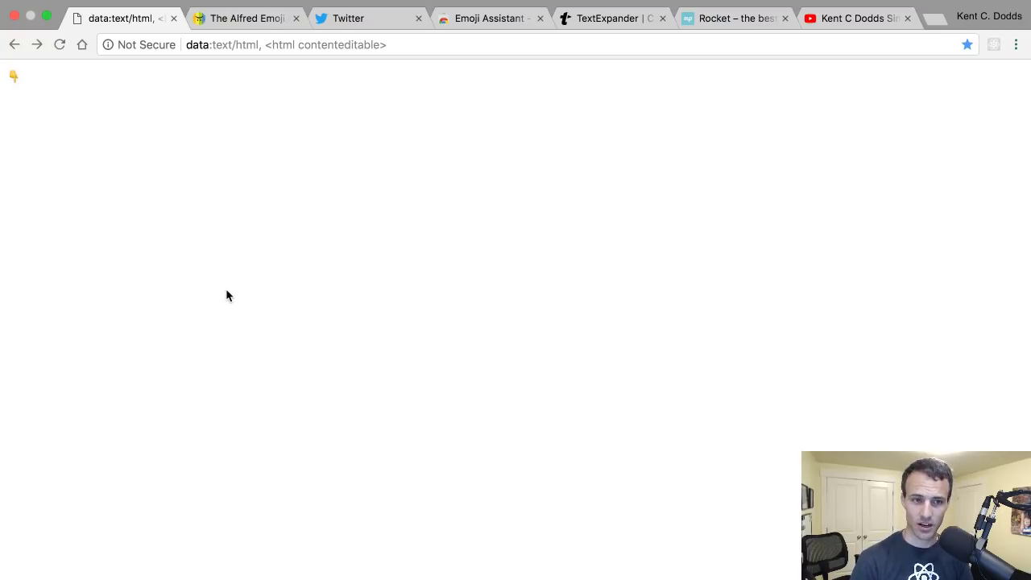
pyautogui.press('BackSpace')
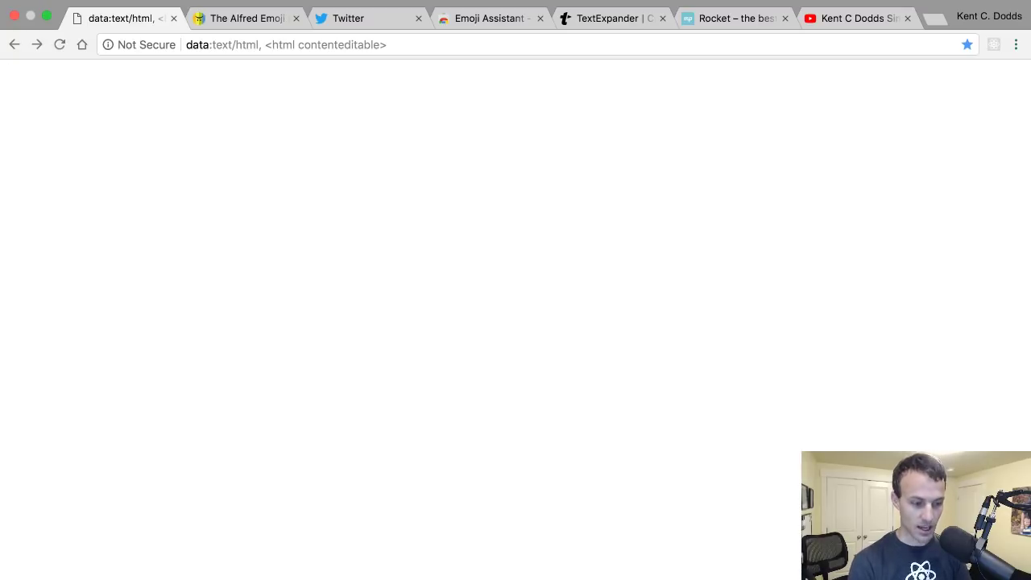
# - Expand :wave::tada: into wave and party emoji, delete them, then switch to the Emoji Pack tab
pyautogui.write(':wave:')
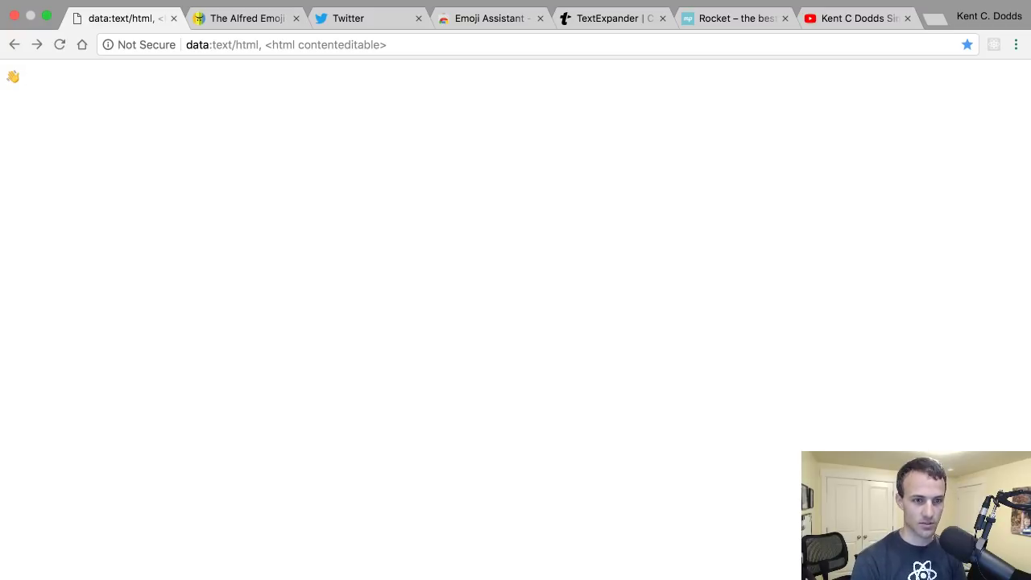
pyautogui.write(':tada:')
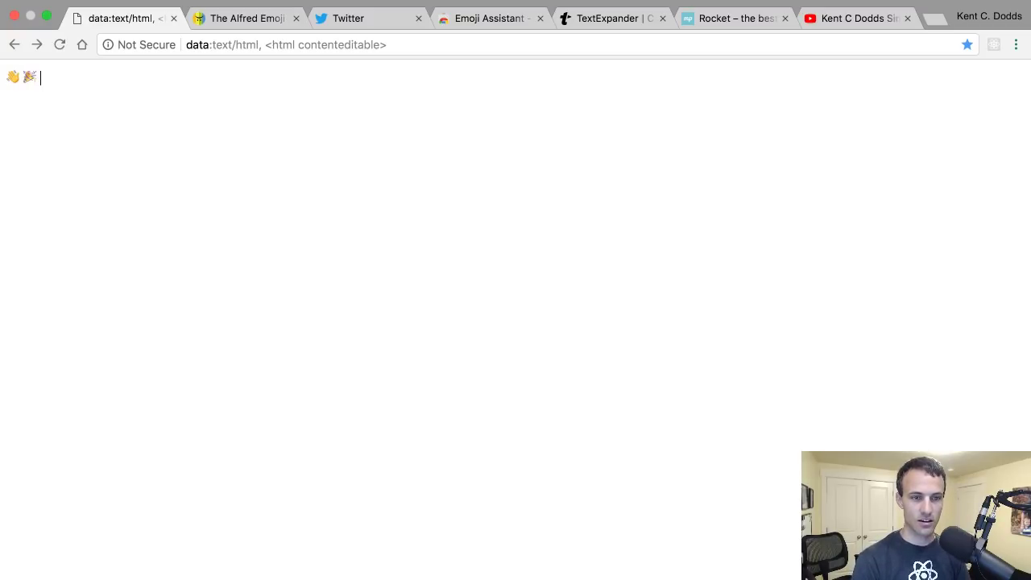
pyautogui.press('BackSpace')
pyautogui.press('BackSpace')
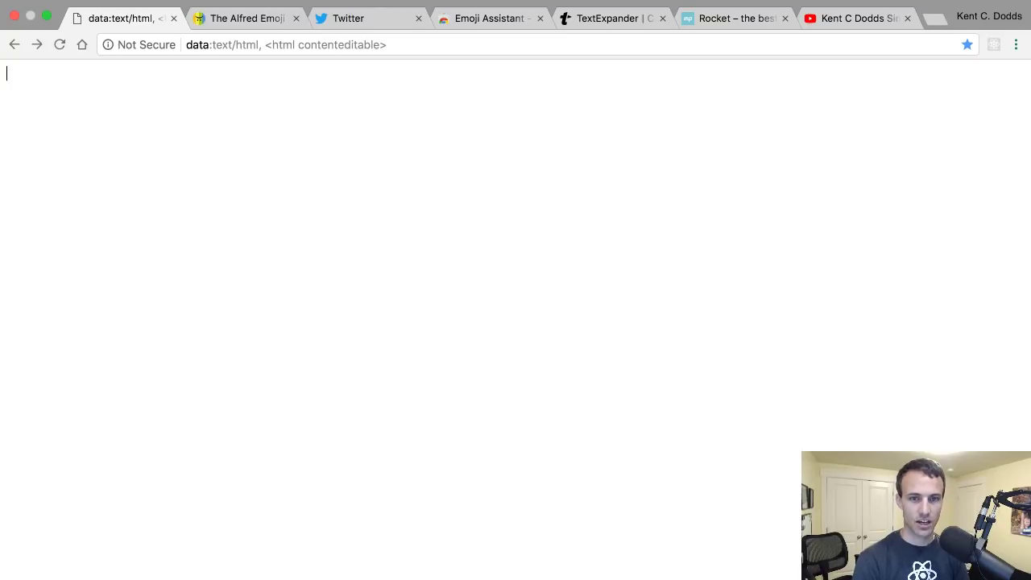
pyautogui.hotkey('ctrl', 'Tab')
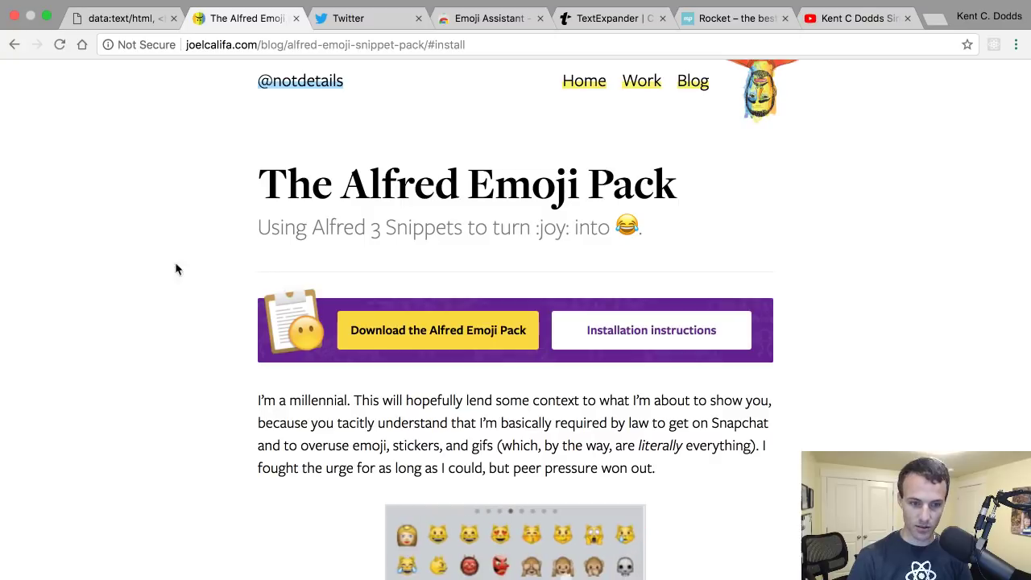
# - Move Alfred Preferences left and browse the Mac symbols snippet collection
pyautogui.press('super+Tab')
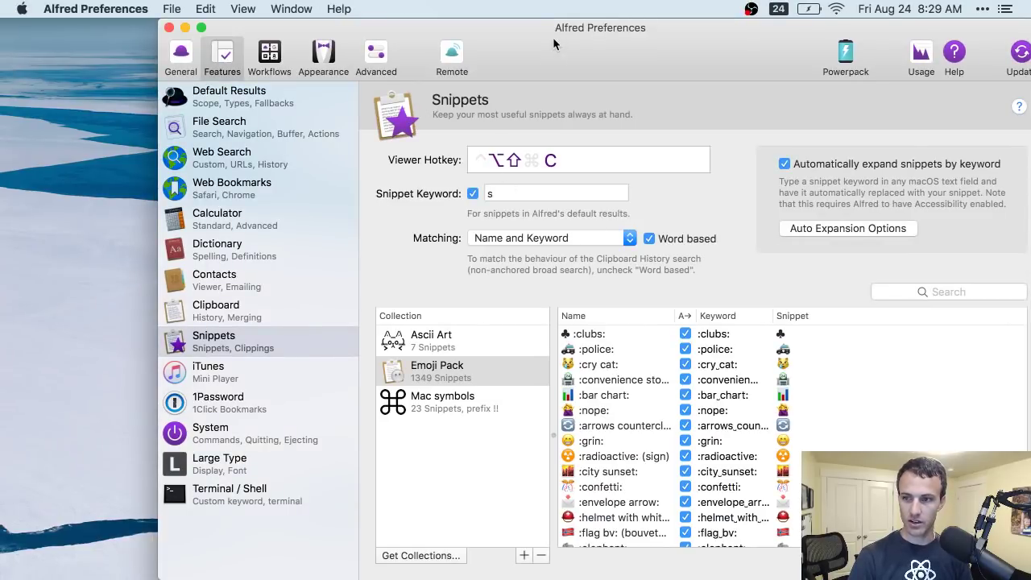
pyautogui.moveTo(553, 42); pyautogui.dragTo(460, 42)
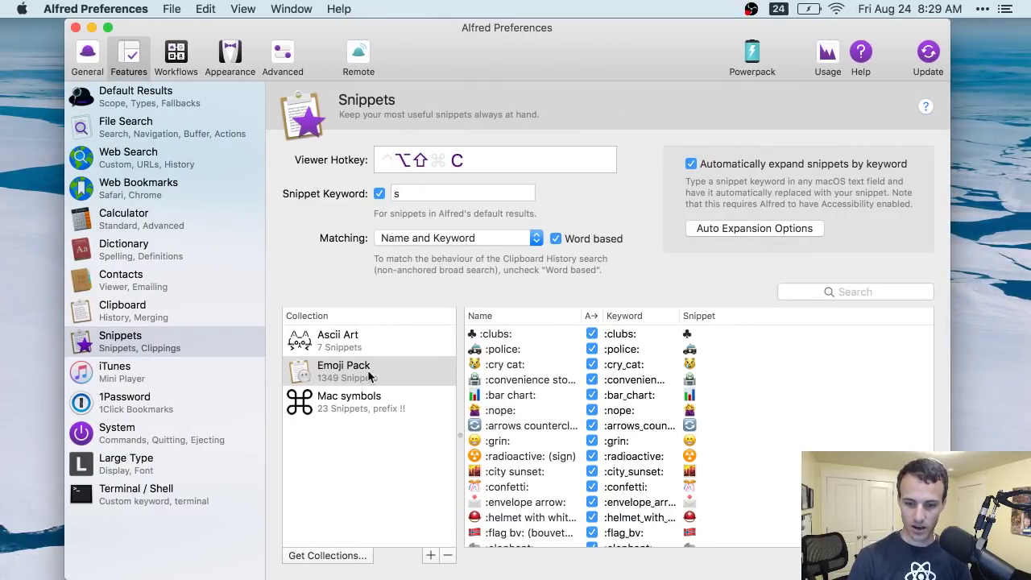
pyautogui.click(368, 375)
pyautogui.click(345, 411)
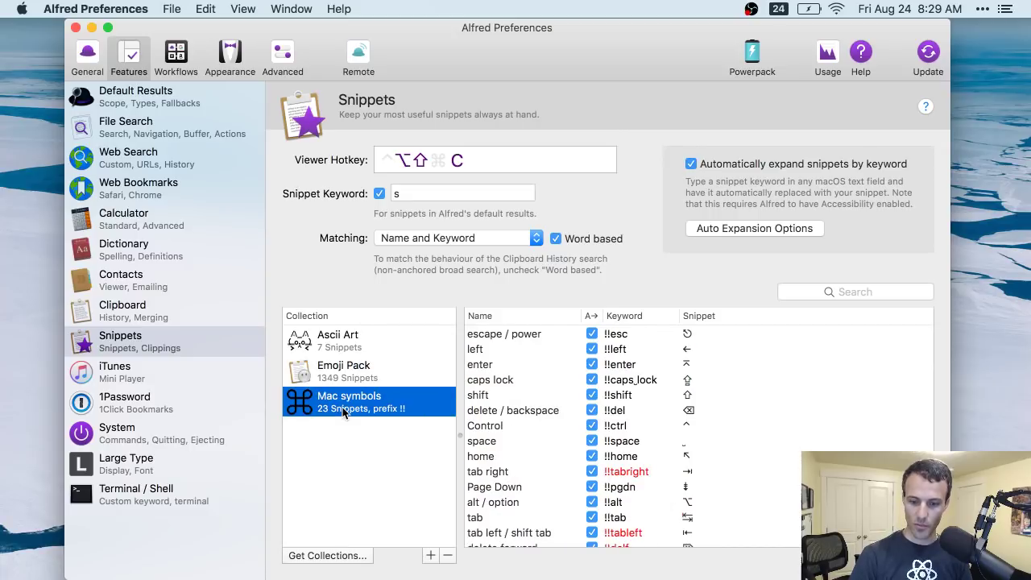
pyautogui.press('super+Tab')
pyautogui.press('super+Tab')
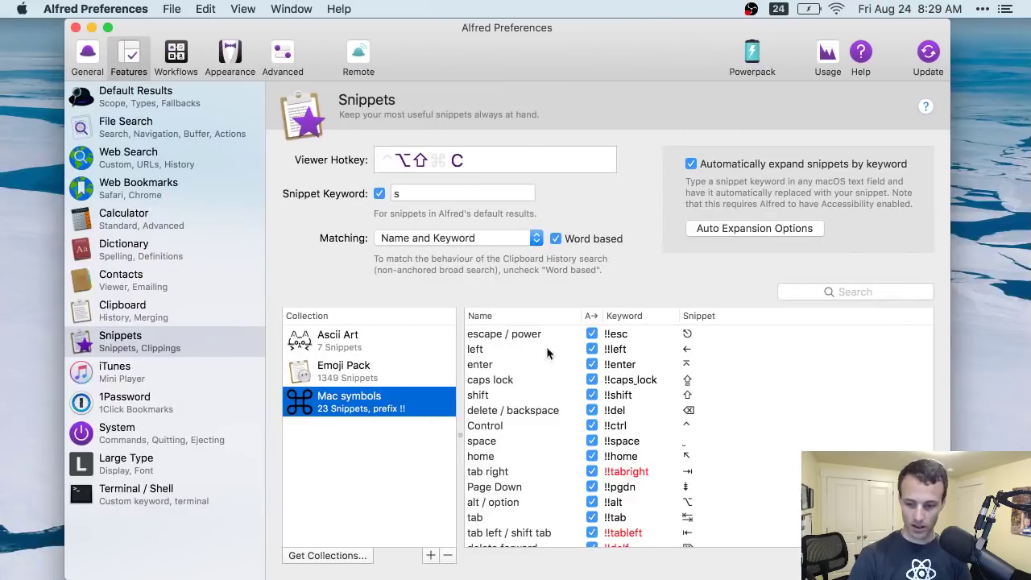
pyautogui.scroll(-5, 612, 507)
pyautogui.scroll(4, 645, 515)
pyautogui.scroll(-4, 717, 537)
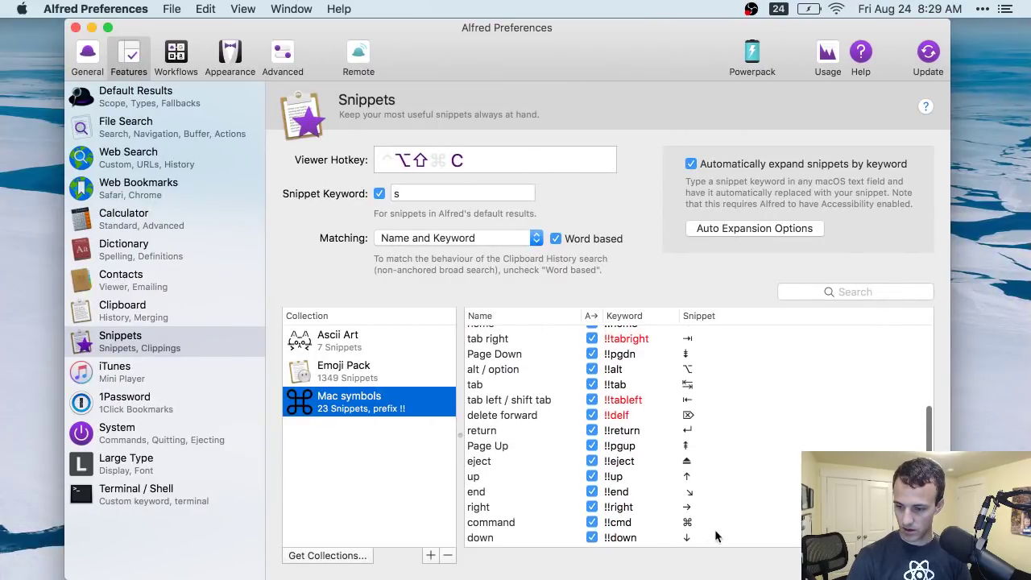
# - Test the !!cmd snippet in the notepad, then delete the expanded command symbol
pyautogui.press('super+Tab')
pyautogui.hotkey('ctrl', 'shift', 'Tab')
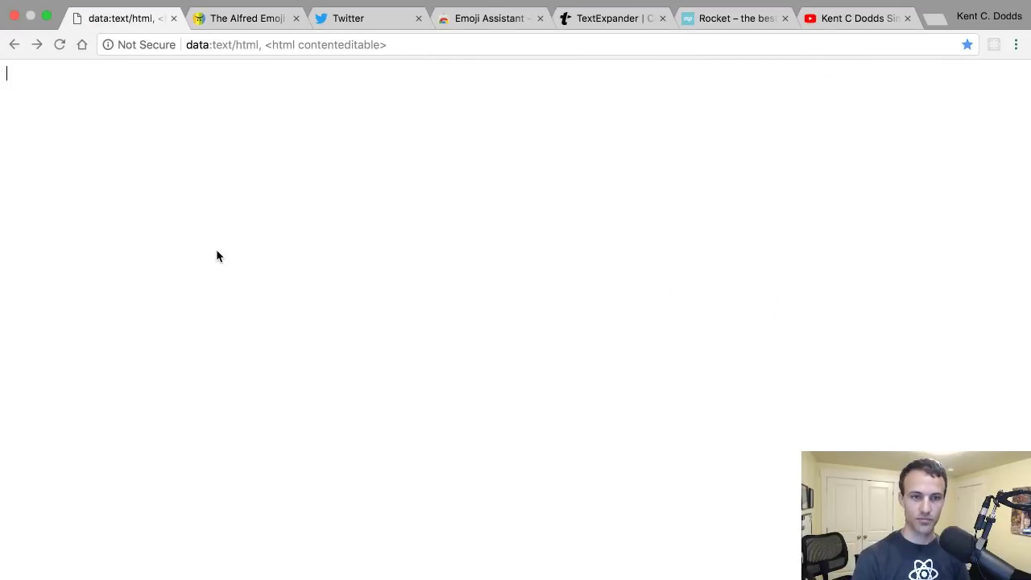
pyautogui.write('!!cmd')
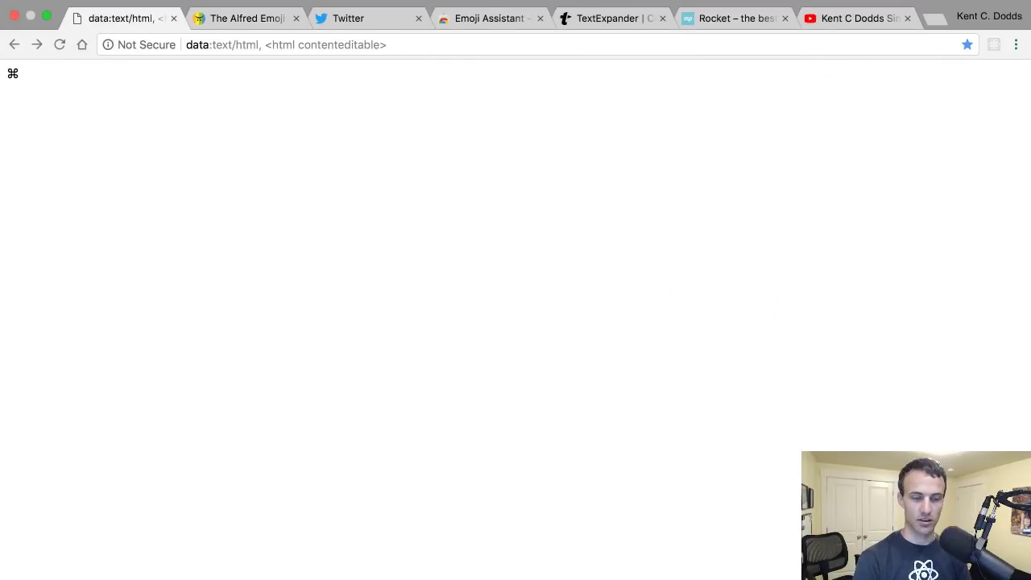
pyautogui.press('BackSpace')
# - Browse Ascii Art, test the table-flip snippet in the notepad, then reselect Emoji Pack
pyautogui.press('super+Tab')
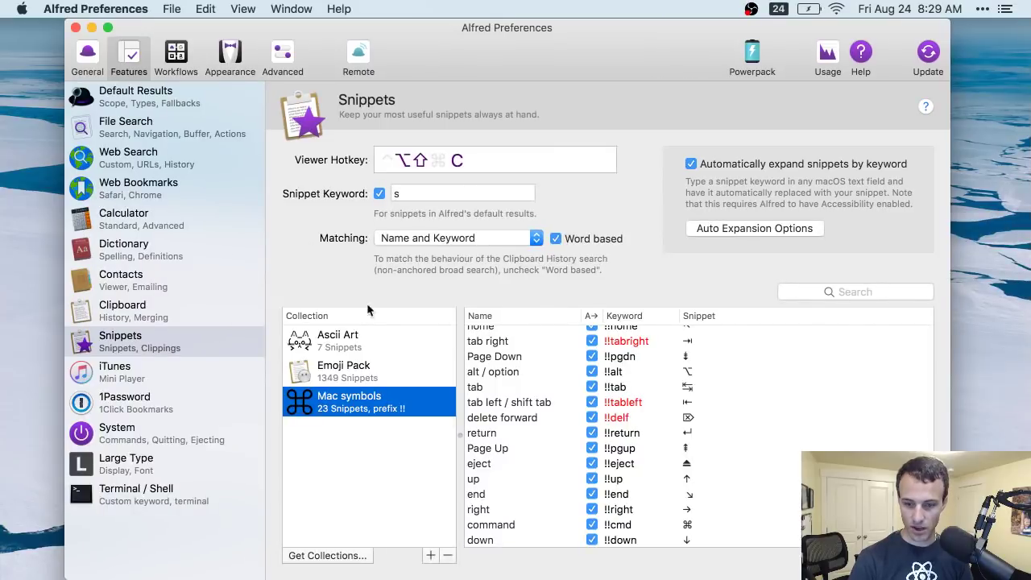
pyautogui.click(334, 343)
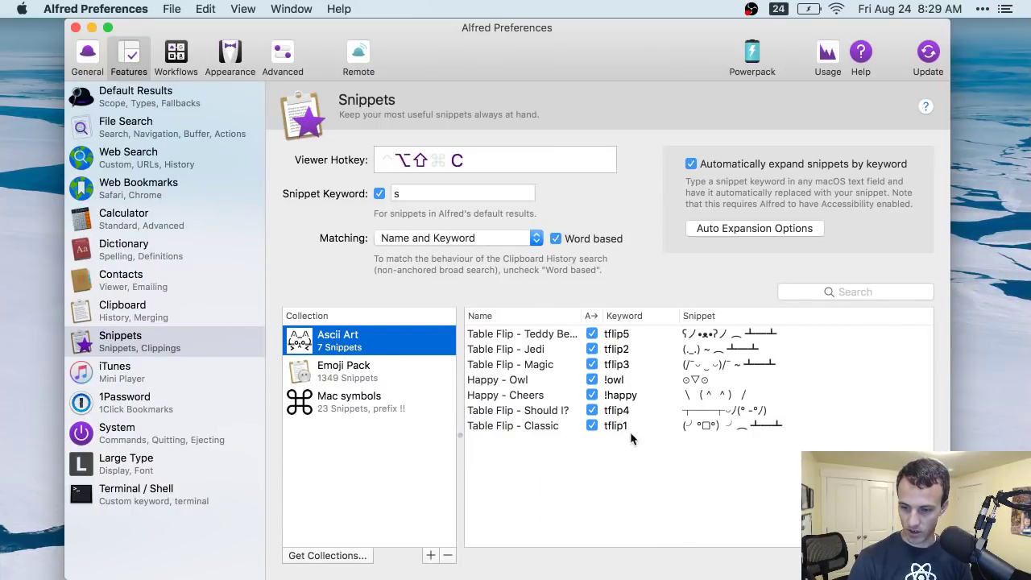
pyautogui.press('super+Tab')
pyautogui.write('t')
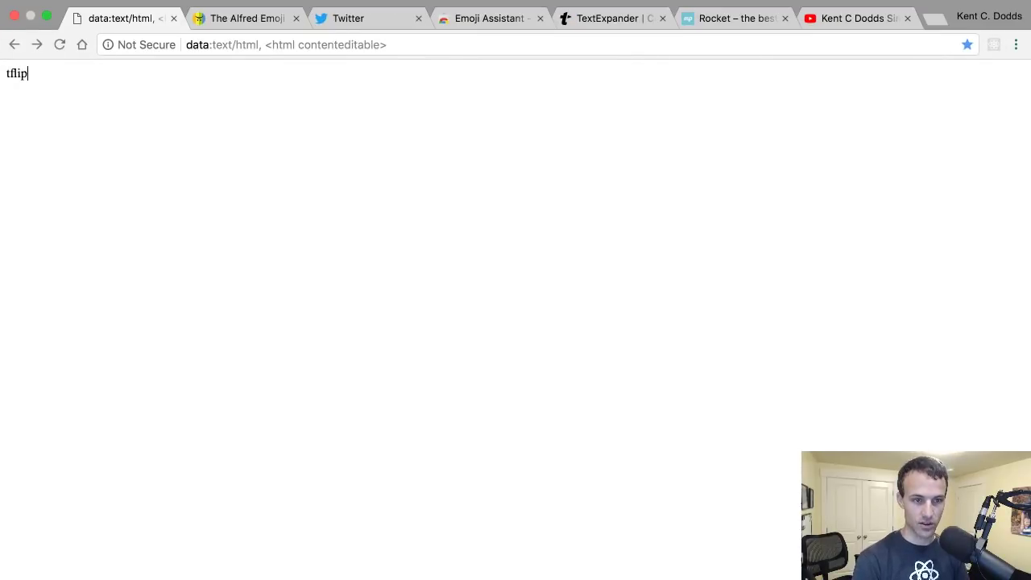
pyautogui.press('super+a')
pyautogui.press('BackSpace')
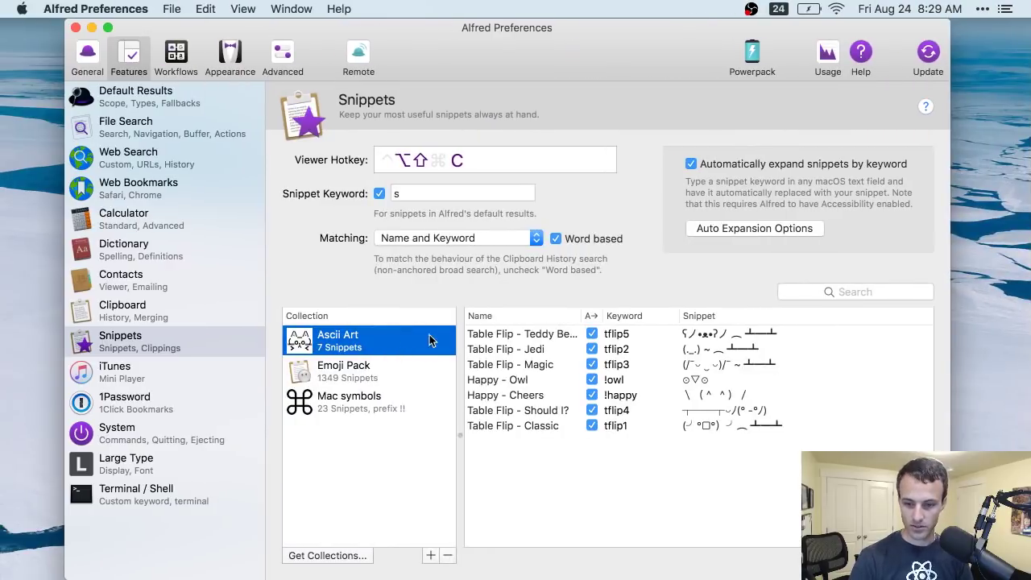
pyautogui.click(361, 369)
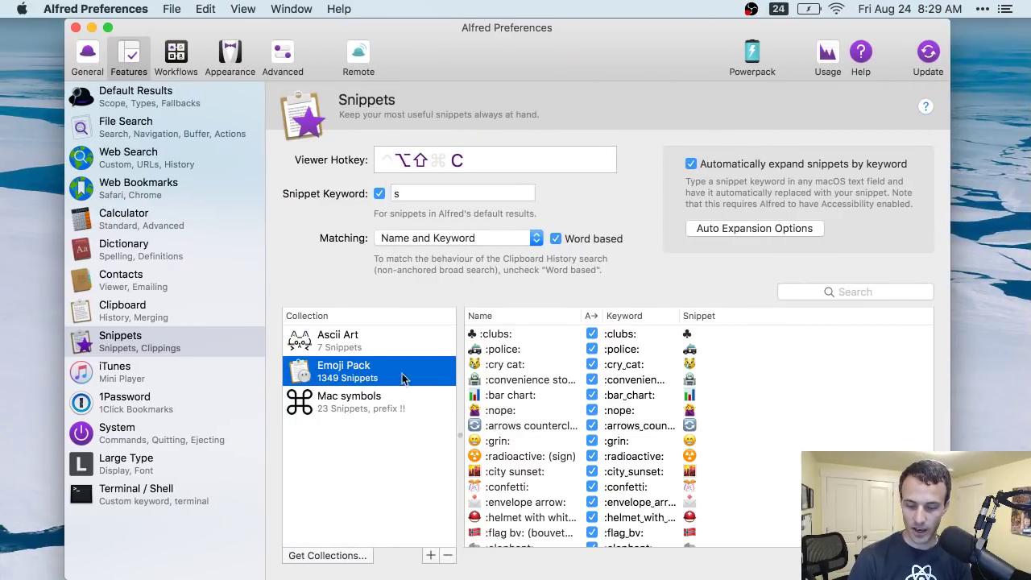
# - Bring Chrome back to the Alfred Emoji Pack page and select, then deselect, its heading
pyautogui.press('super+Tab')
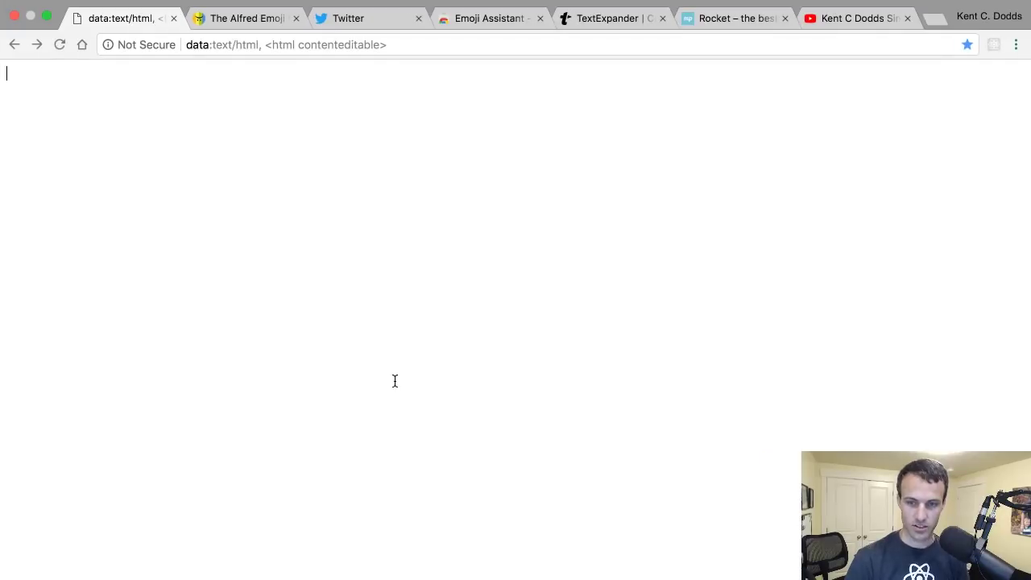
pyautogui.hotkey('ctrl', 'Tab')
pyautogui.tripleClick(366, 162)
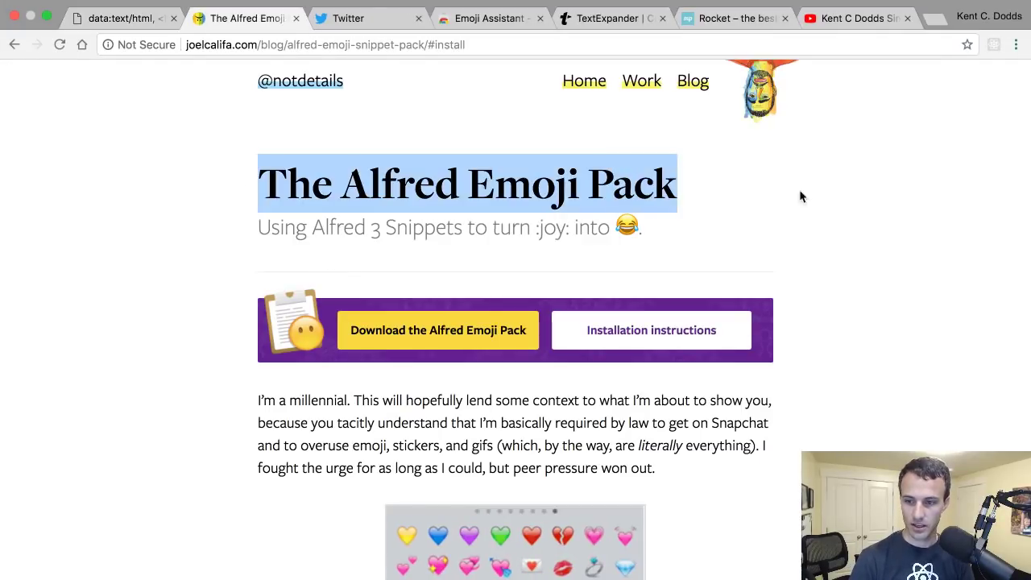
pyautogui.click(706, 193)
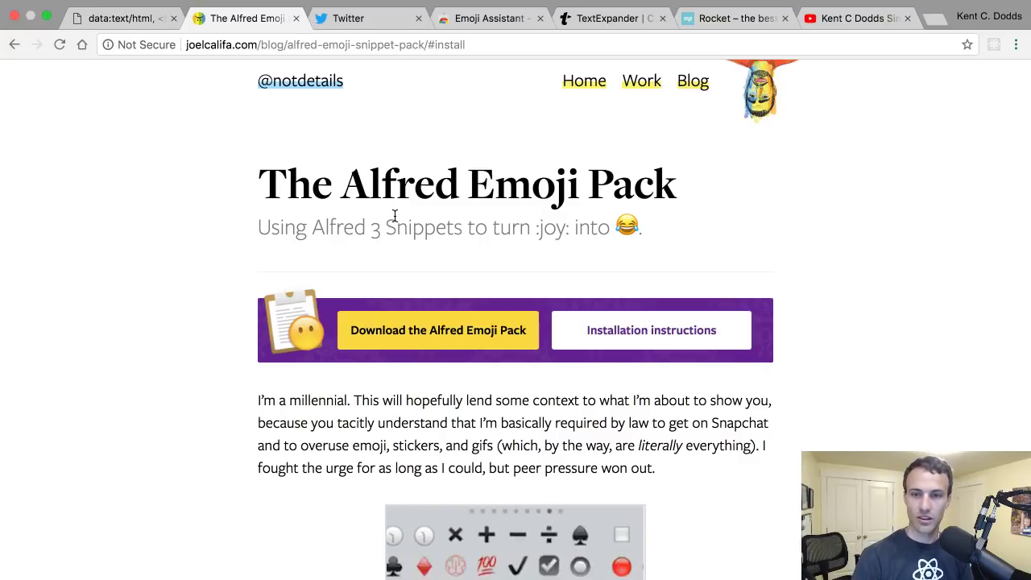
# - Start a new tweet, try typing the :wav emoji code, then clear it
pyautogui.hotkey('ctrl', 'Tab')
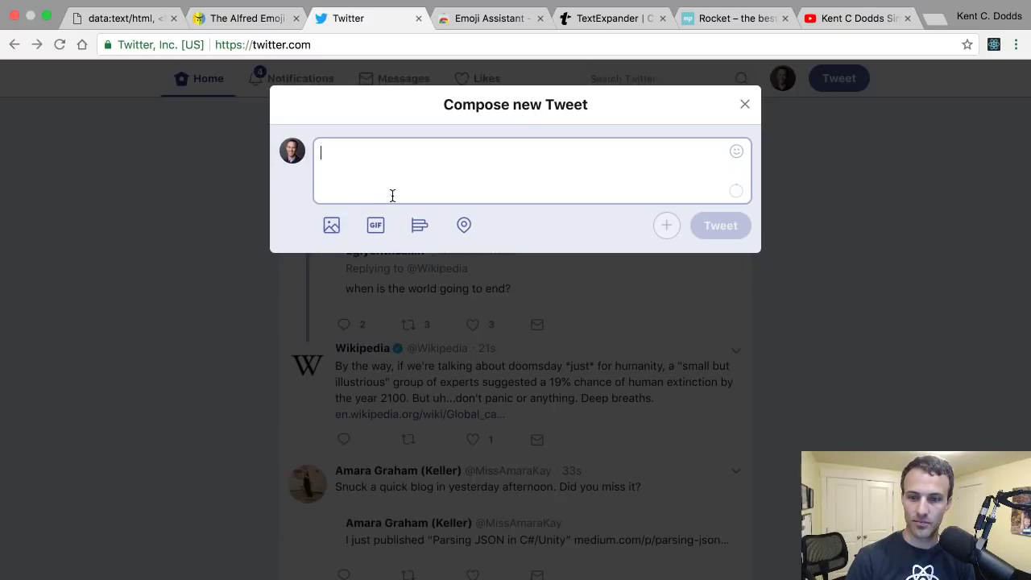
pyautogui.click(384, 174)
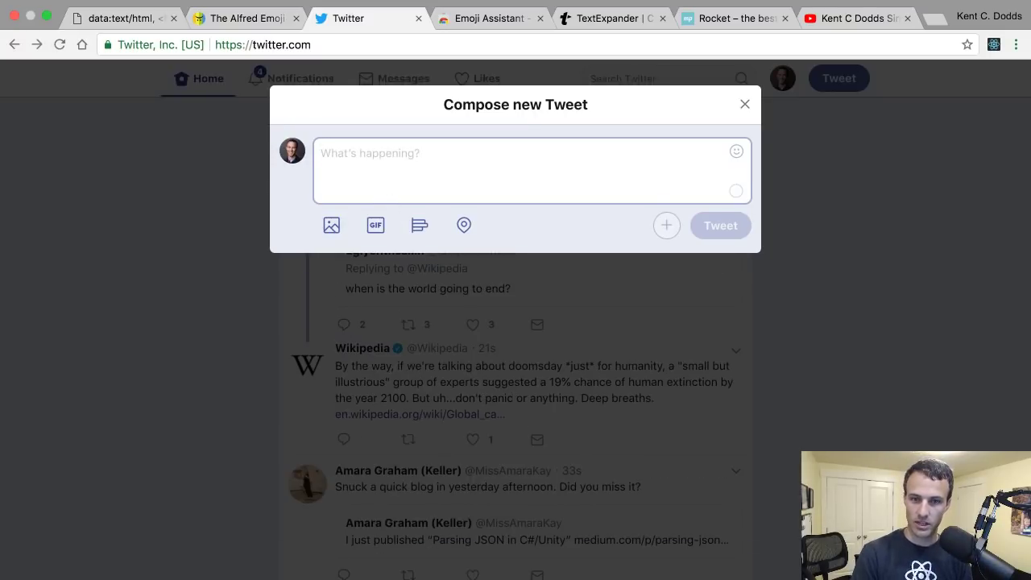
pyautogui.press('super+Tab')
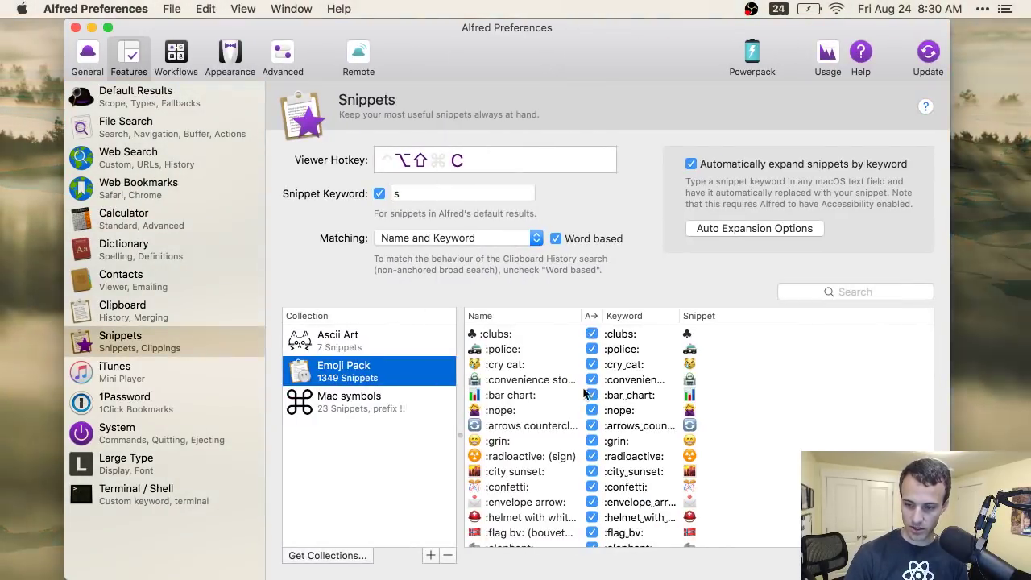
pyautogui.press('super+Tab')
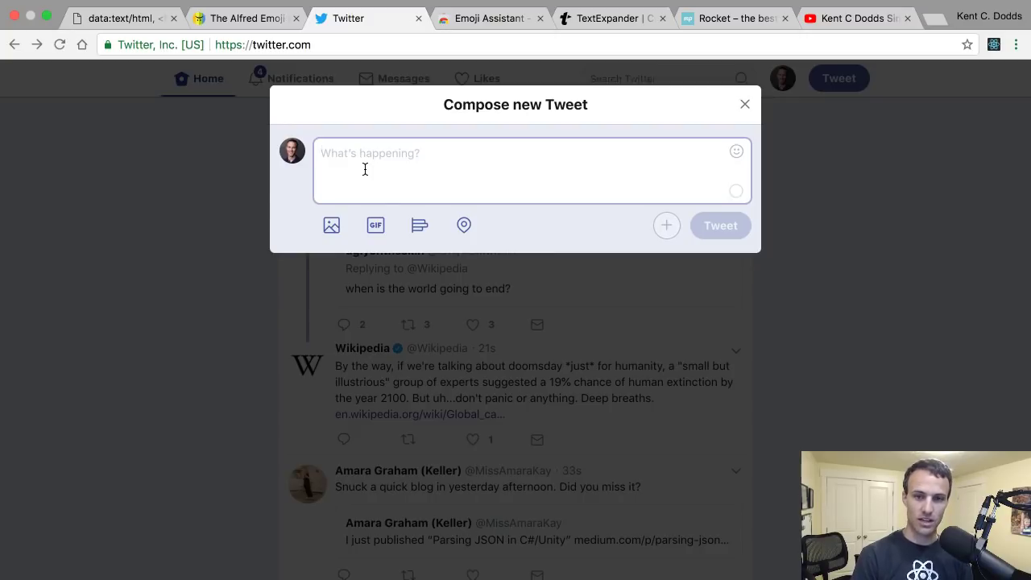
pyautogui.write(':wav')
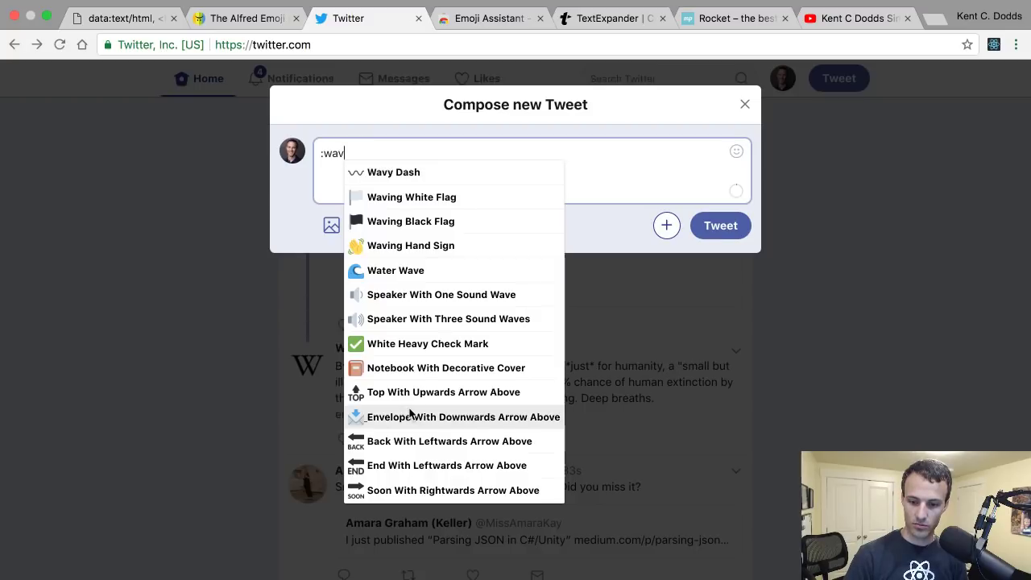
pyautogui.scroll(-3, 410, 301)
pyautogui.press('BackSpace')
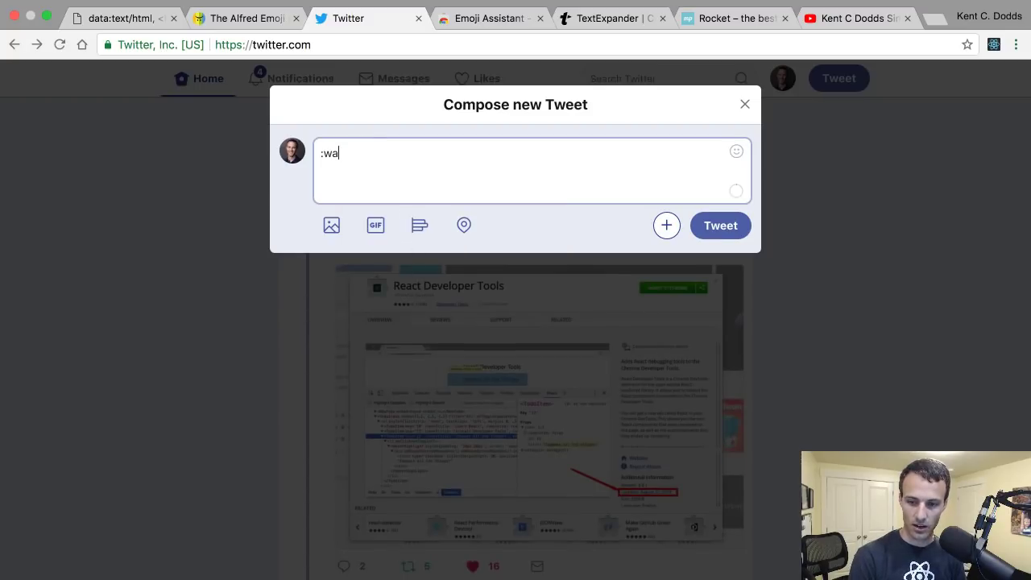
pyautogui.write('v')
pyautogui.press('BackSpace')
pyautogui.press('BackSpace')
pyautogui.press('BackSpace')
pyautogui.press('BackSpace')
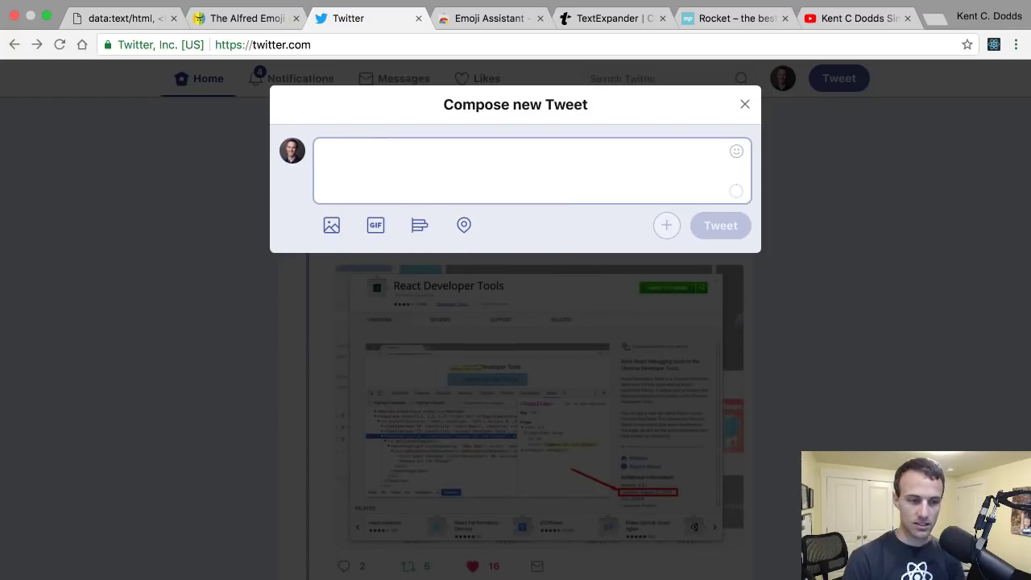
# - Insert 😃 through the :smil autocomplete suggestion, then delete it
pyautogui.write(':smil')
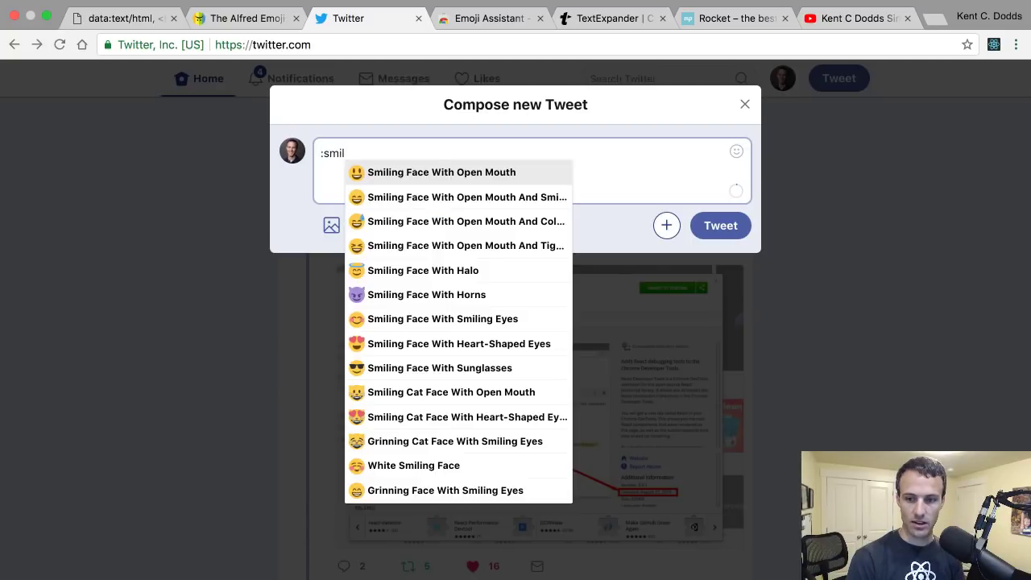
pyautogui.press('Return')
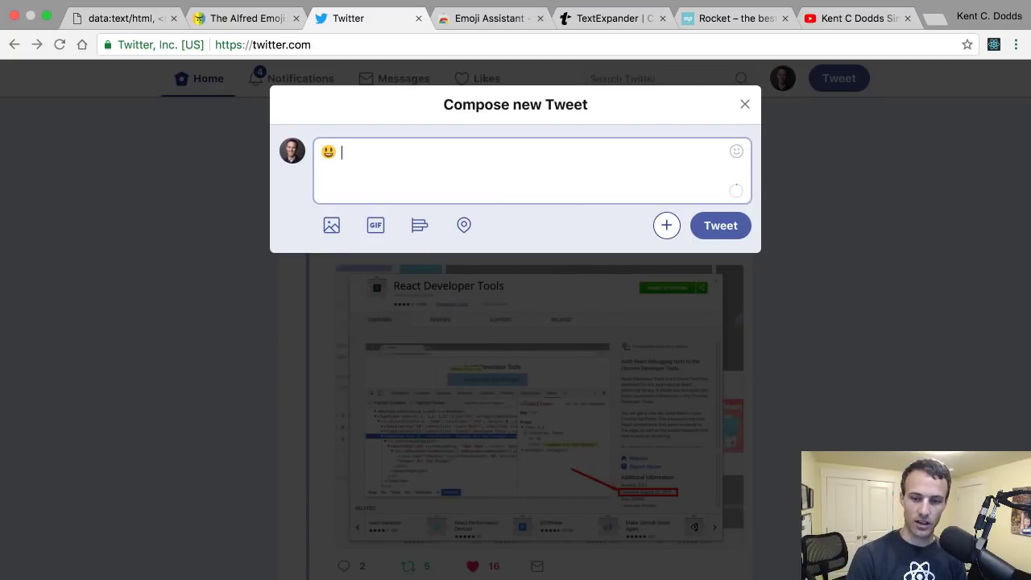
pyautogui.press('BackSpace')
pyautogui.press('BackSpace')
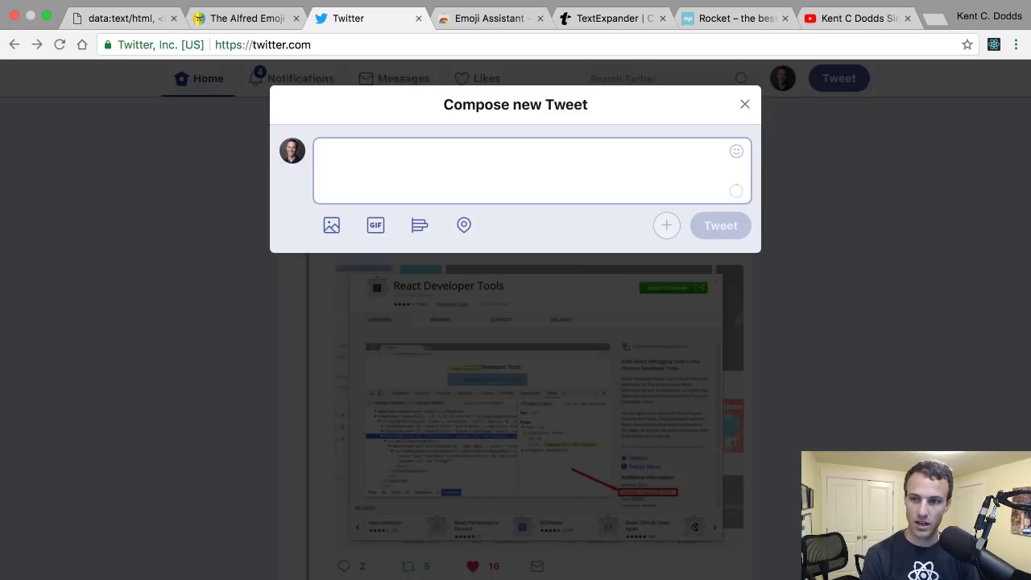
pyautogui.hotkey('ctrl', 'Tab')
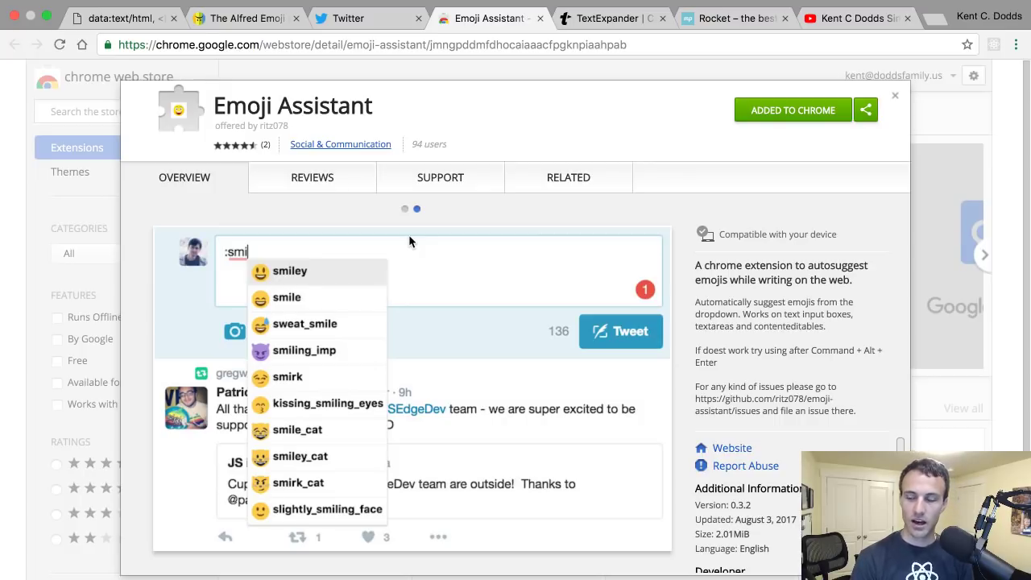
# - Move on from the Emoji Assistant listing to the TextExpander homepage tab
pyautogui.hotkey('ctrl', 'Tab')
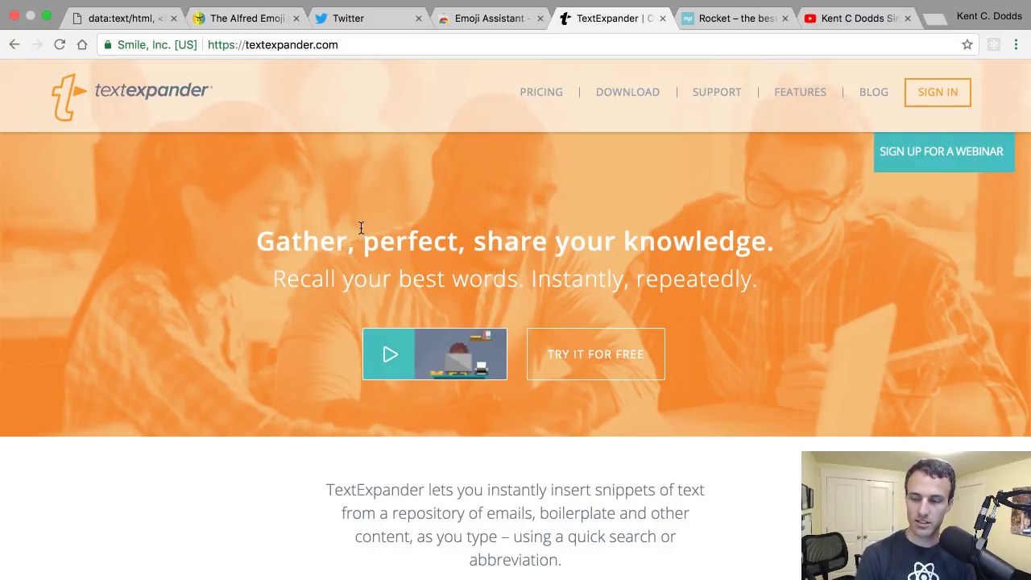
# - Open the Rocket page at matthewpalmer.net/rocket, try :min, and scroll down and back up
pyautogui.hotkey('ctrl', 'Tab')
pyautogui.write(':min')
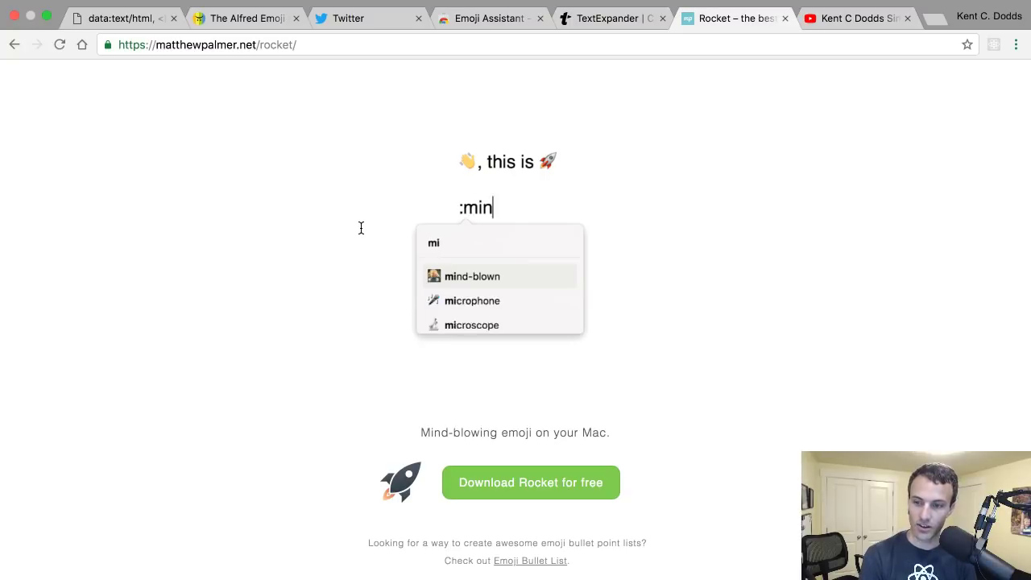
pyautogui.press('Return')
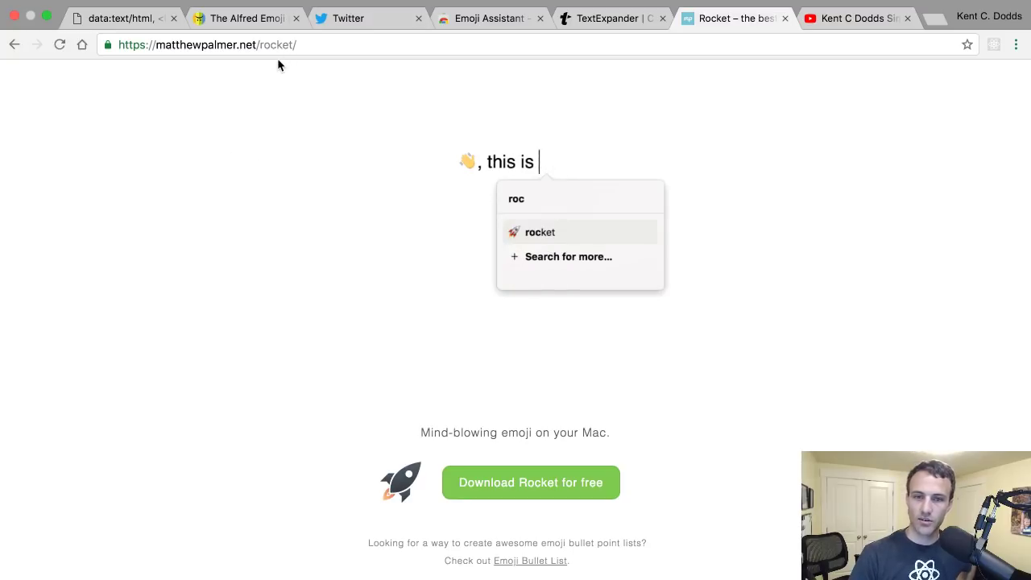
pyautogui.scroll(-1, 275, 291)
pyautogui.scroll(-7, 275, 291)
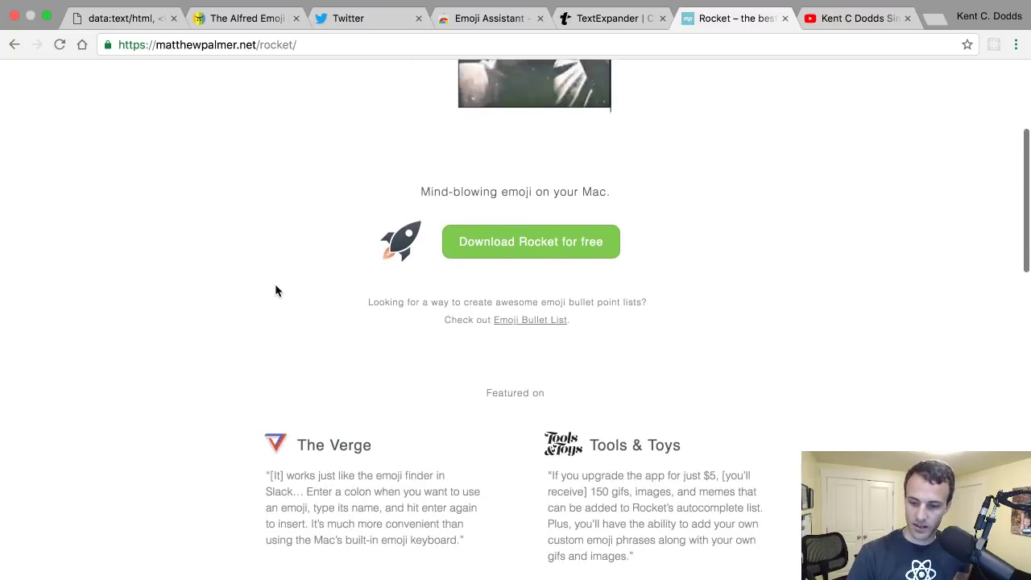
pyautogui.scroll(-7, 284, 254)
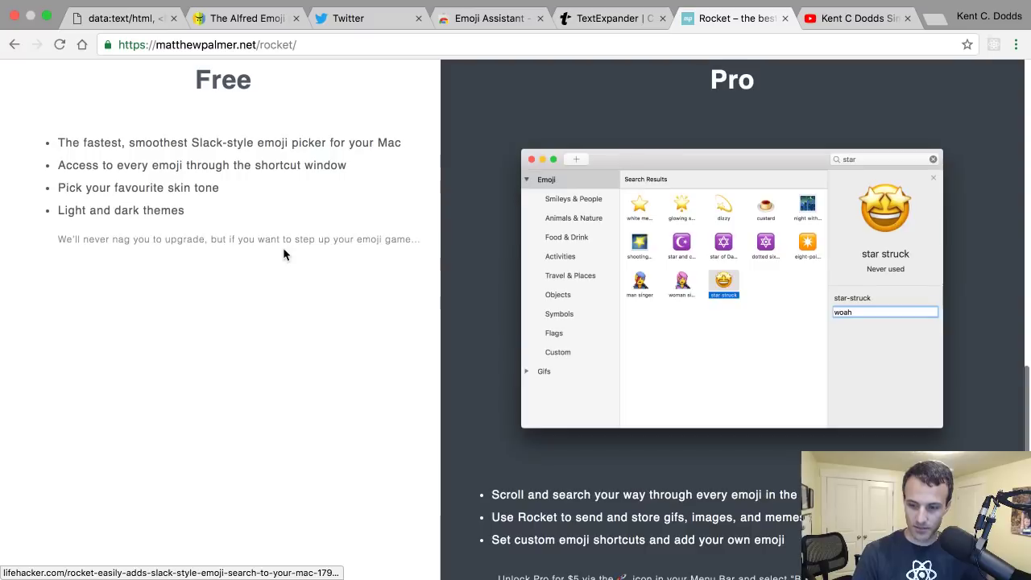
pyautogui.scroll(7, 283, 253)
pyautogui.scroll(10, 284, 253)
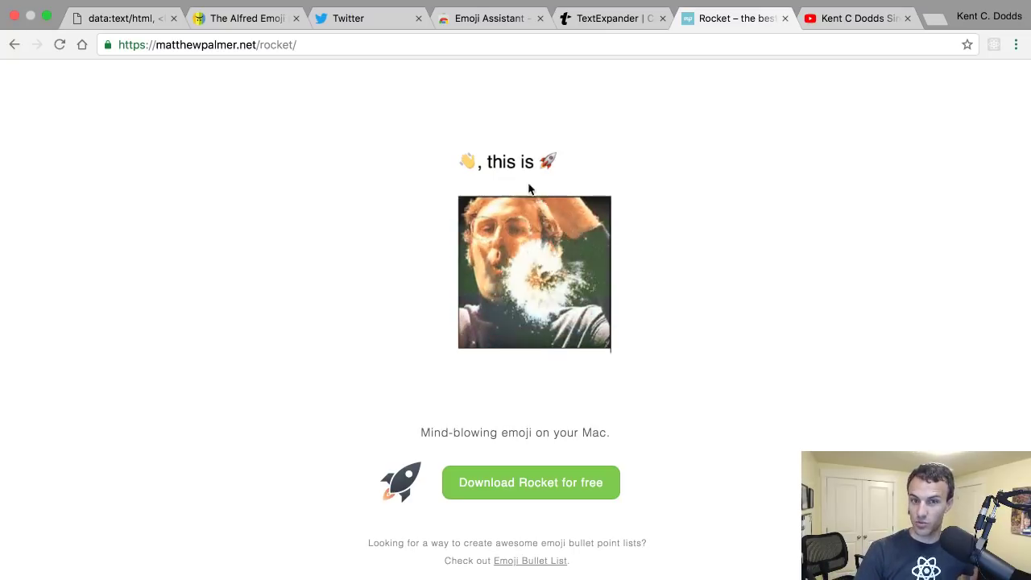
pyautogui.click(134, 44)
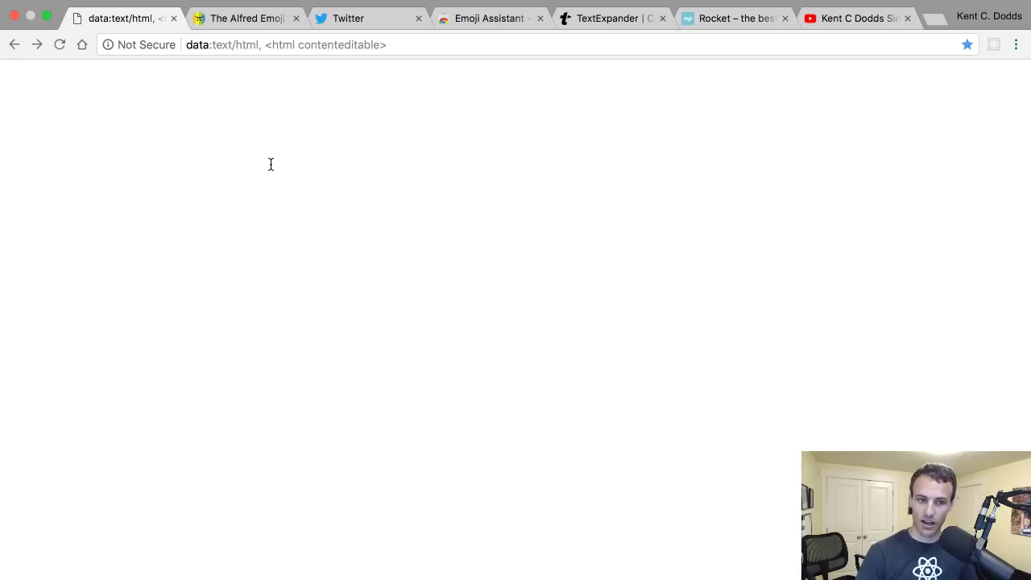
pyautogui.write(':mind')
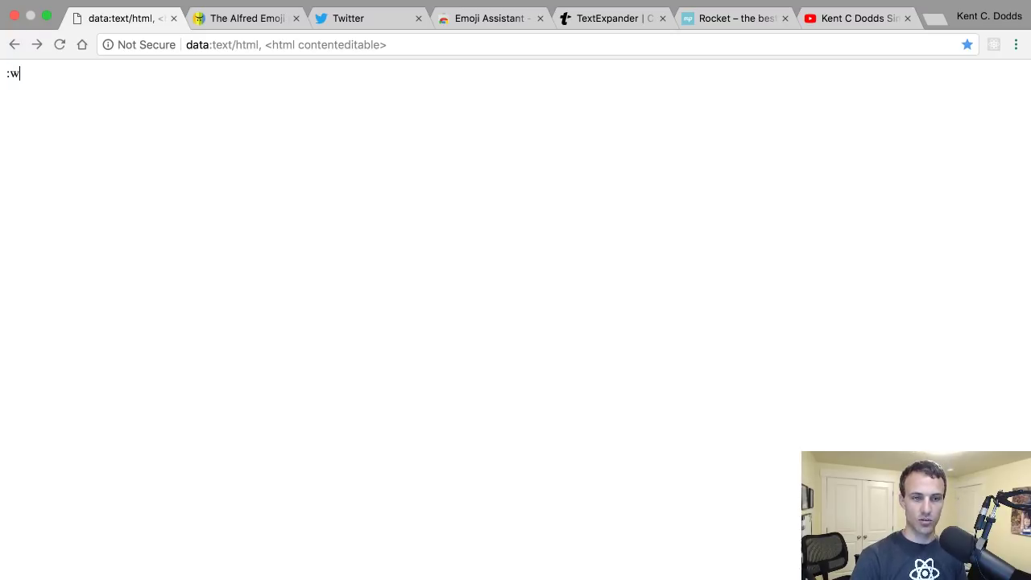
pyautogui.press('Return')
pyautogui.press('BackSpace')
pyautogui.write(':point down')
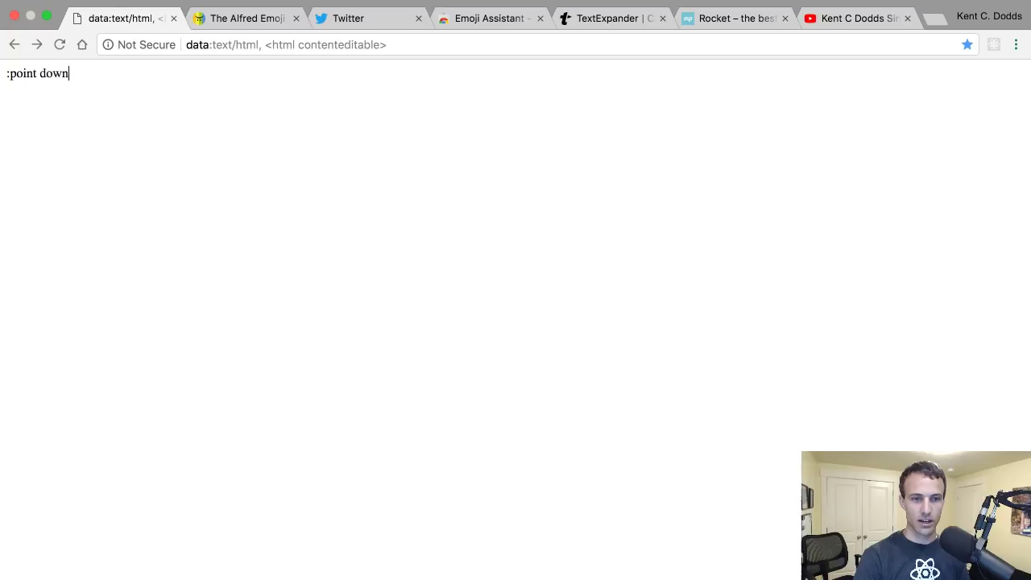
pyautogui.press('Return')
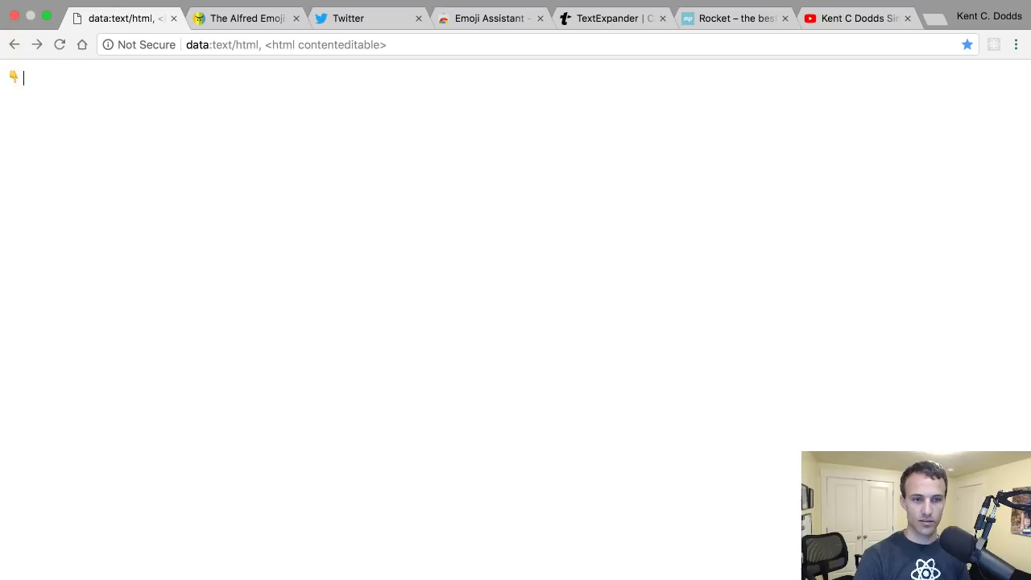
pyautogui.press('BackSpace')
pyautogui.write(':point up')
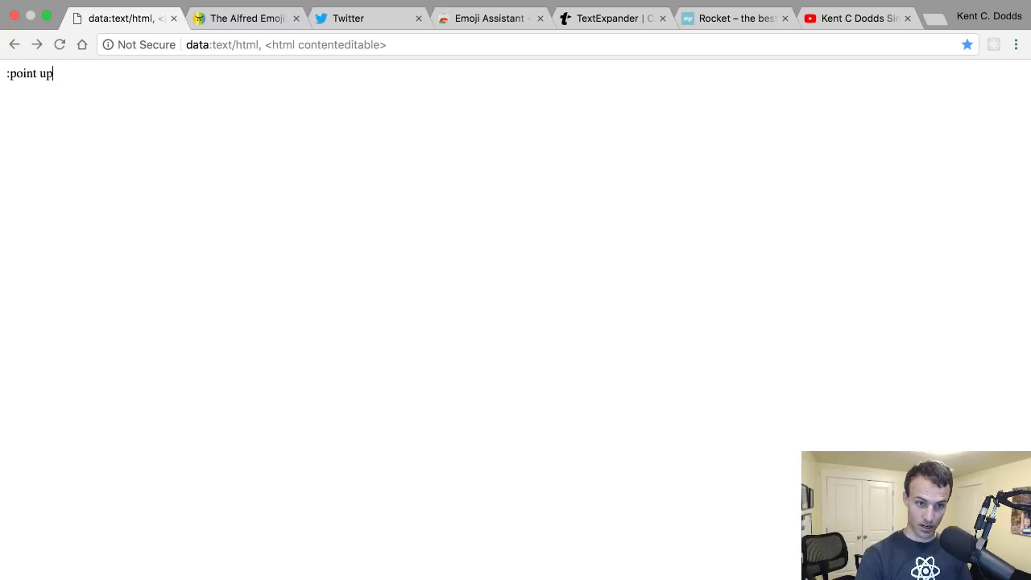
pyautogui.write(' 2')
pyautogui.press('Return')
pyautogui.press('BackSpace')
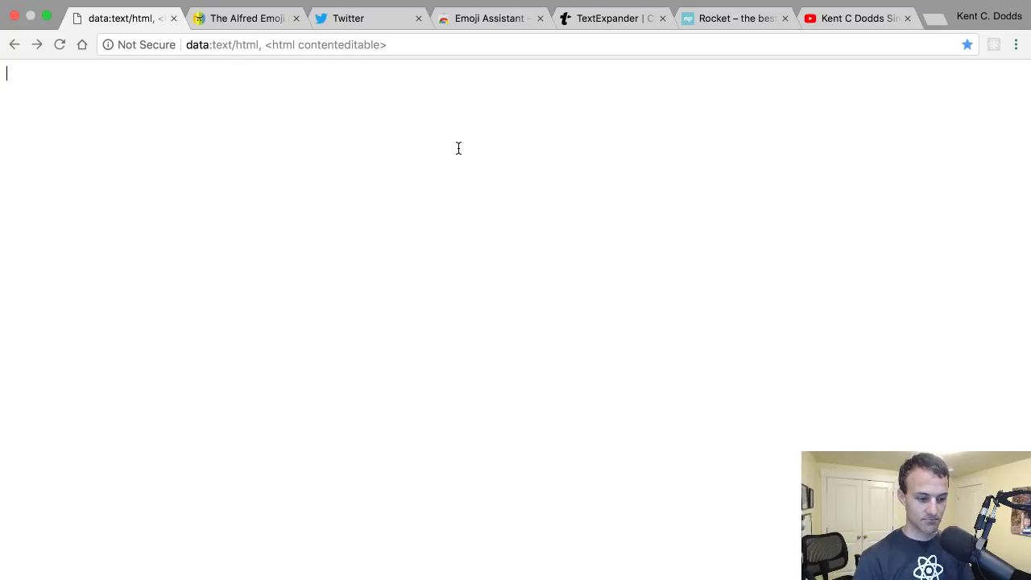
pyautogui.hotkey('ctrl', 'Tab')
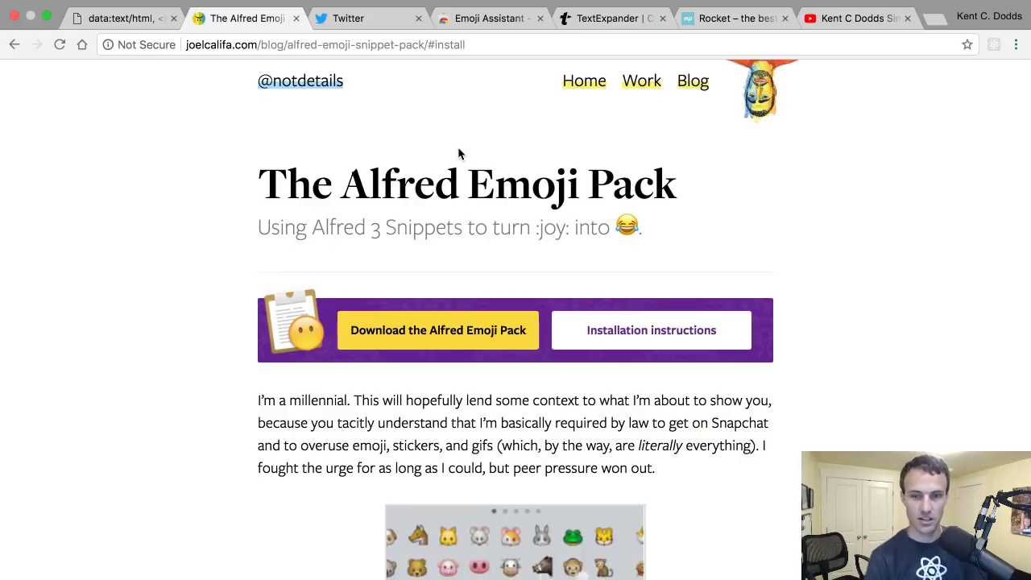
pyautogui.hotkey('ctrl', 'Tab')
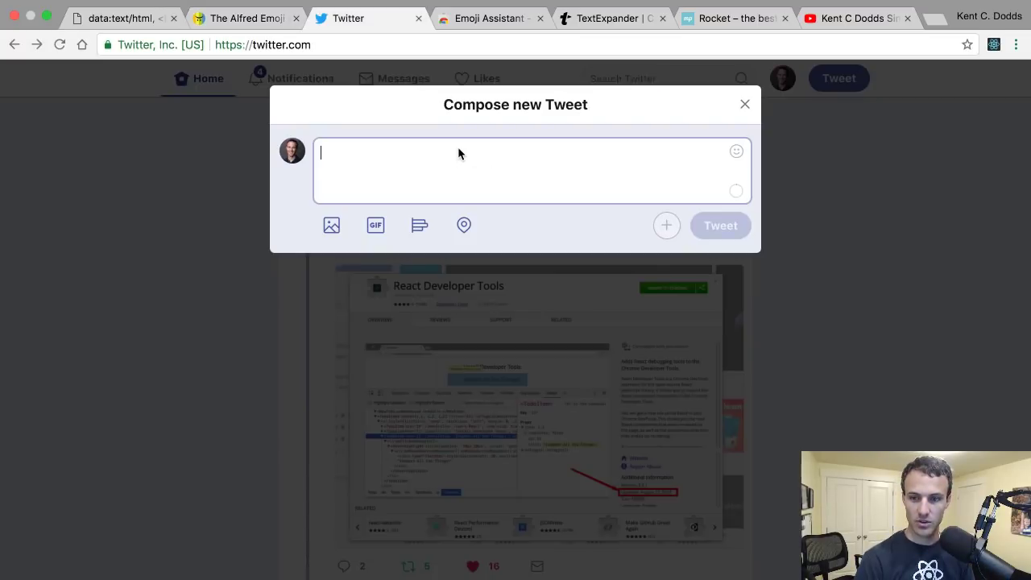
pyautogui.hotkey('ctrl', 'Tab')
pyautogui.hotkey('ctrl', 'Tab')
pyautogui.hotkey('ctrl', 'Tab')
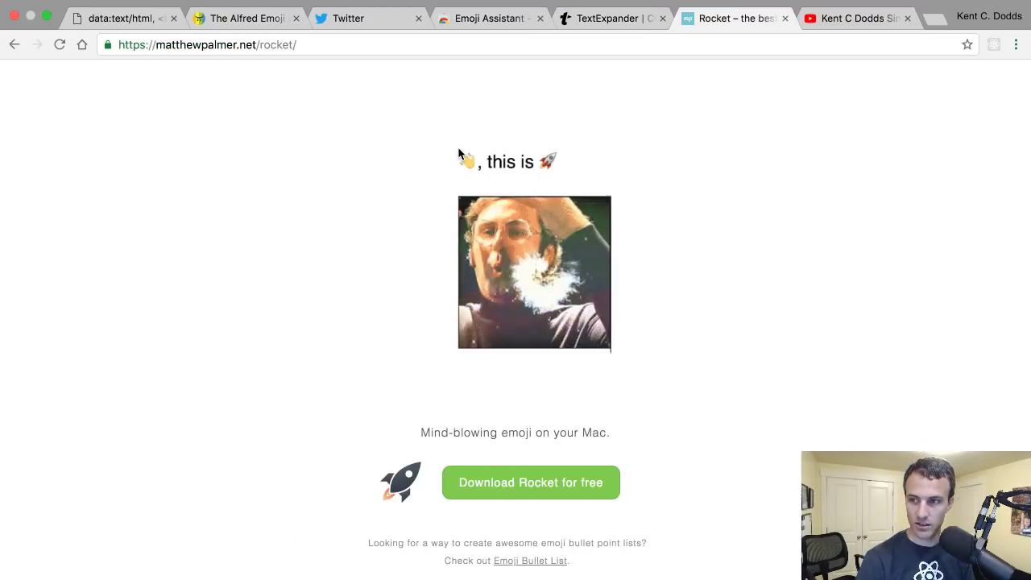
pyautogui.hotkey('ctrl', 'Tab')
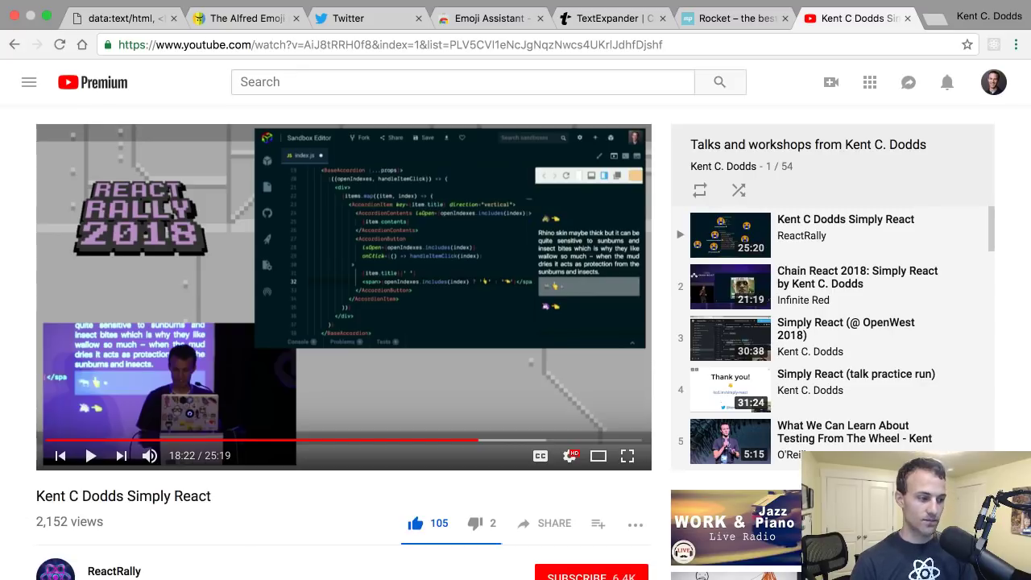
pyautogui.press('super+1')
pyautogui.hotkey('alt', 'space')
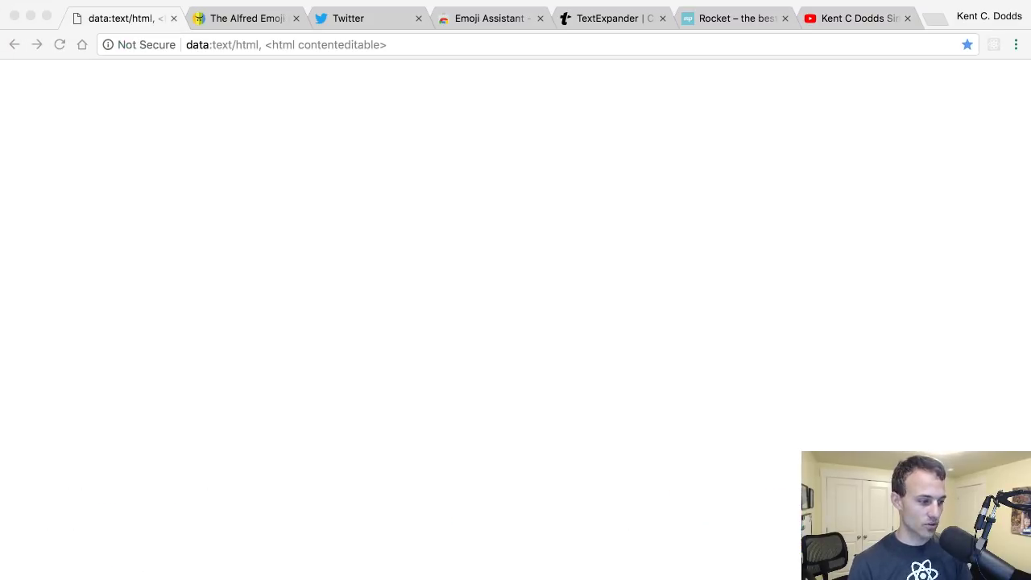